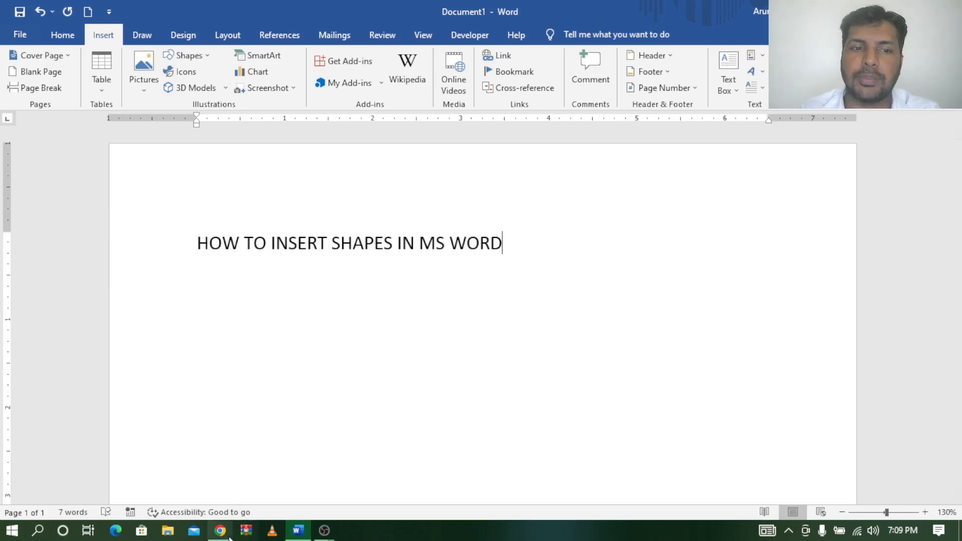
click(221, 532)
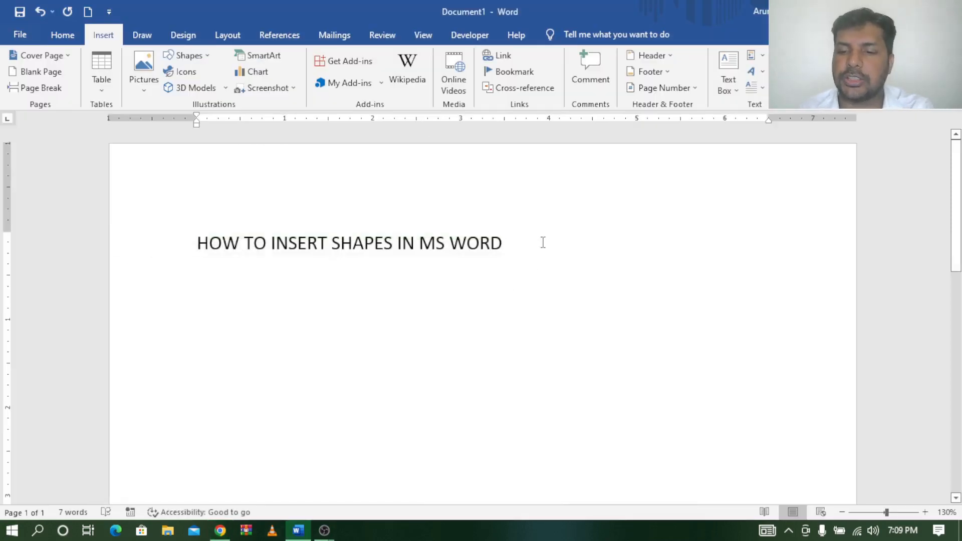
click(60, 38)
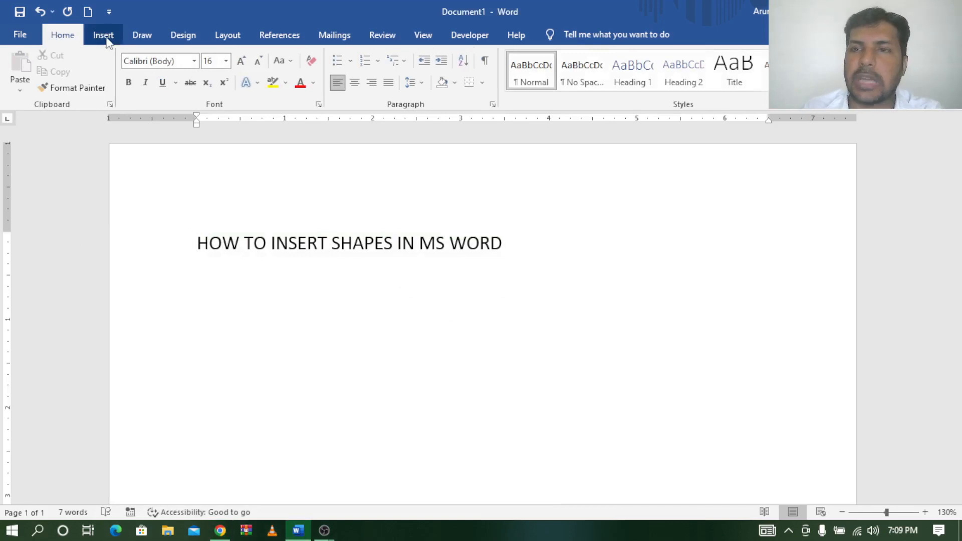
- Draw a rectangle about 2 inches wide and 1 inch tall below the heading
click(104, 36)
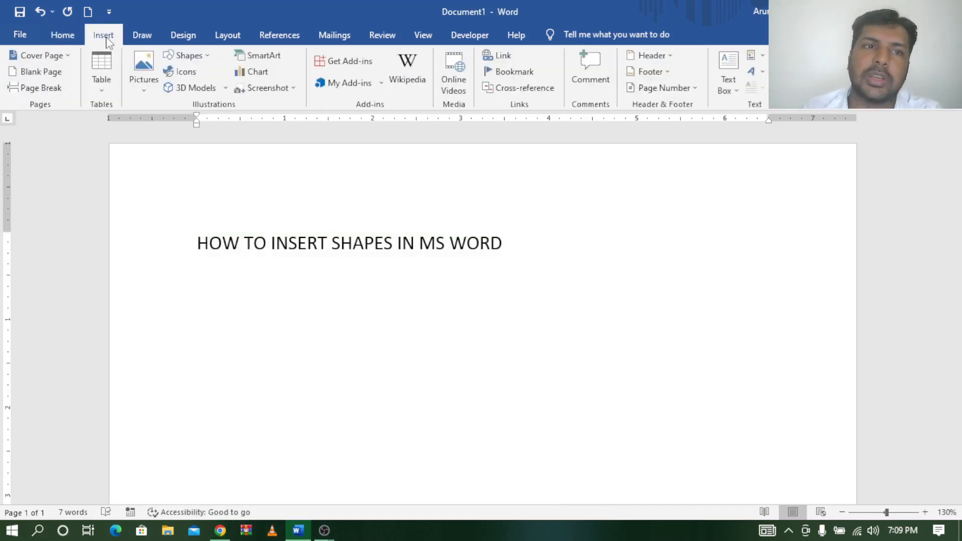
click(210, 57)
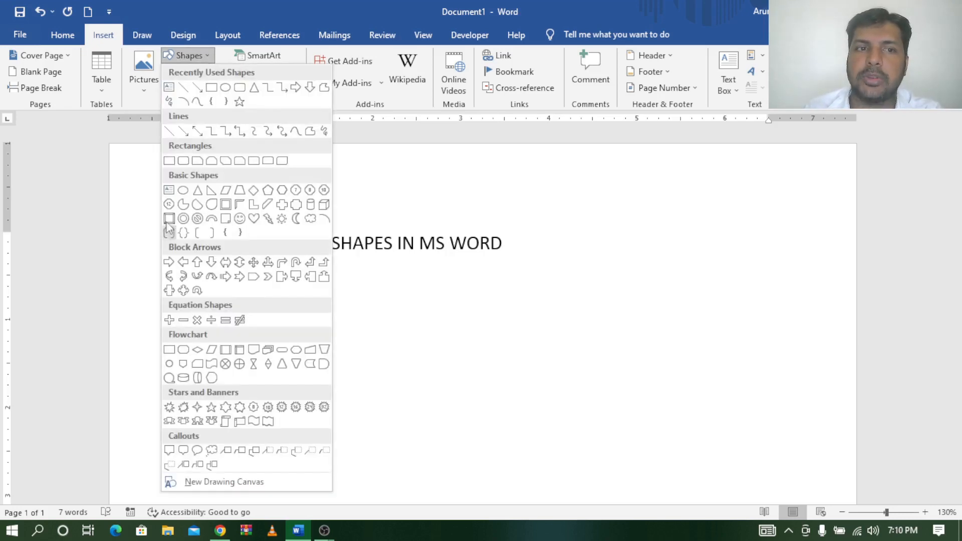
click(169, 160)
mouse_move(238, 295)
mouse_down()
mouse_move(249, 310)
mouse_move(423, 356)
mouse_move(396, 370)
mouse_move(421, 380)
mouse_up()
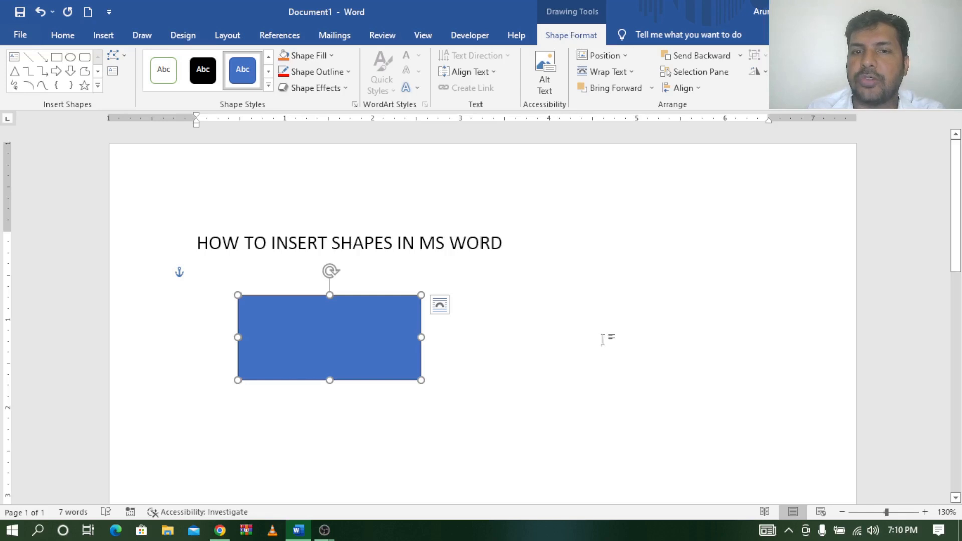
- Reselect the blue rectangle, show its shape formatting options and look through the full gallery of insertable shapes
click(638, 339)
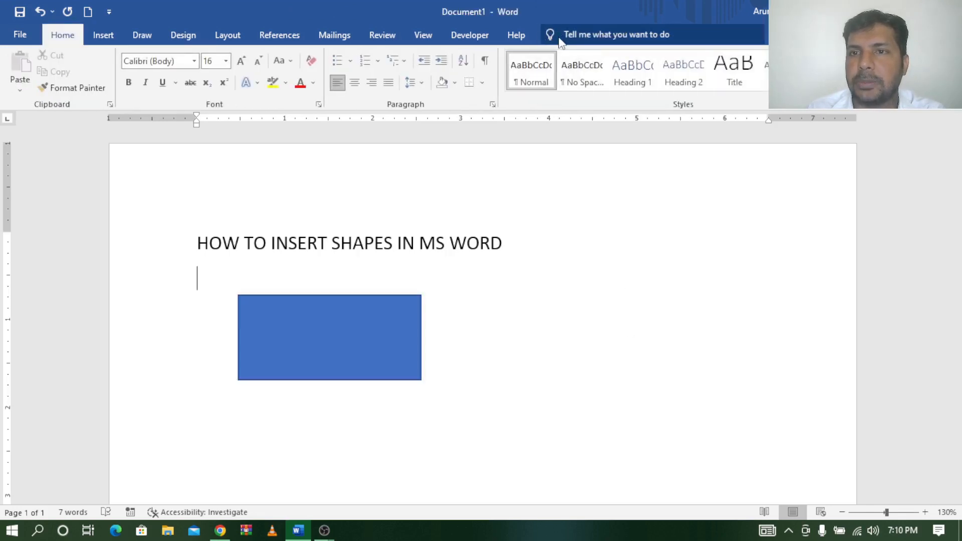
click(308, 341)
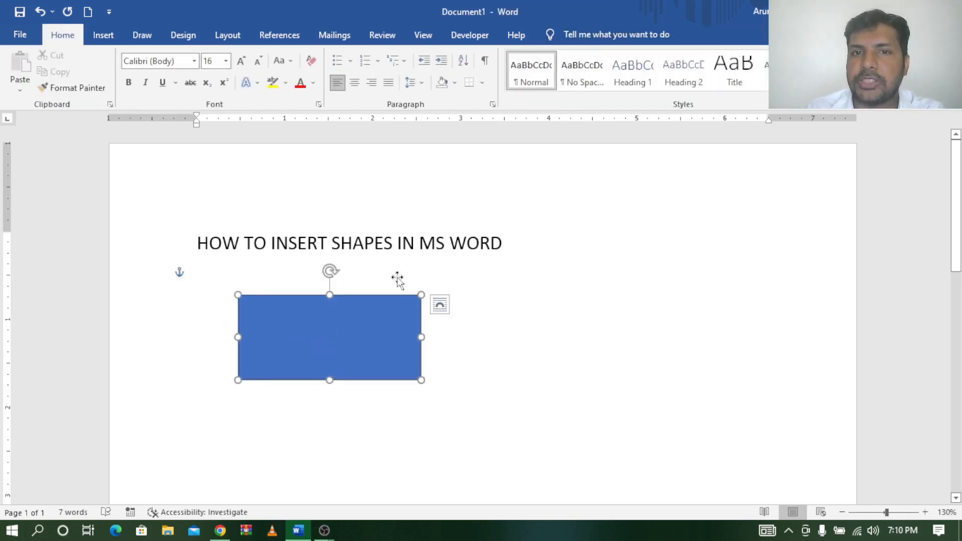
click(569, 39)
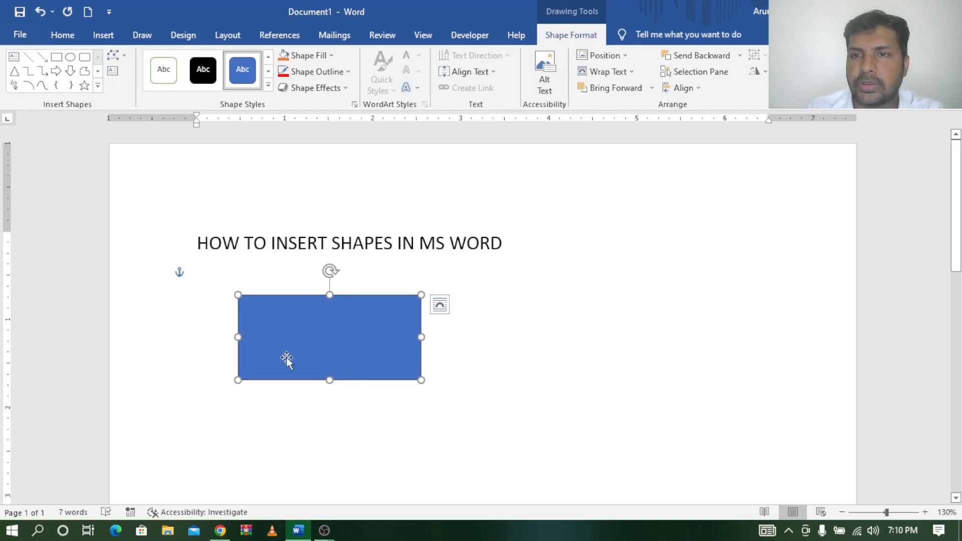
click(98, 86)
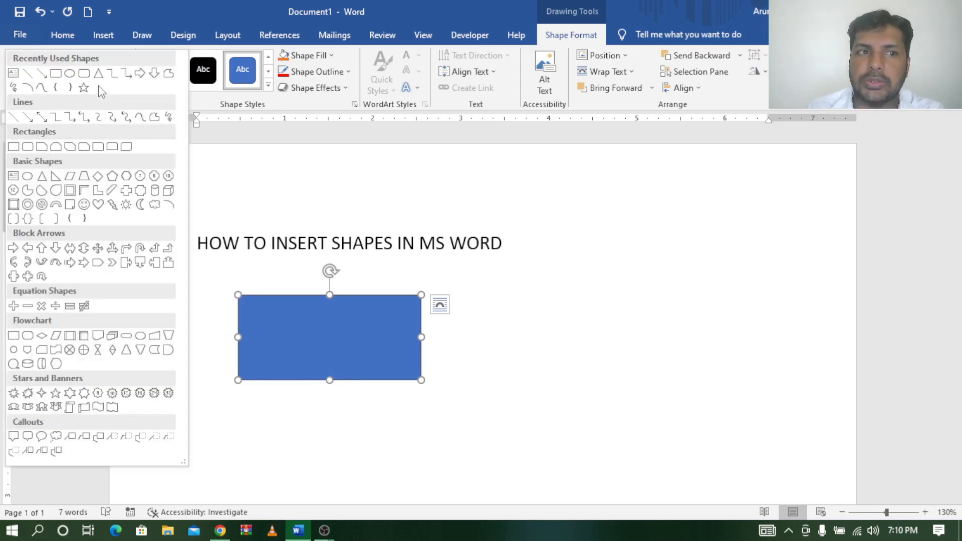
click(359, 343)
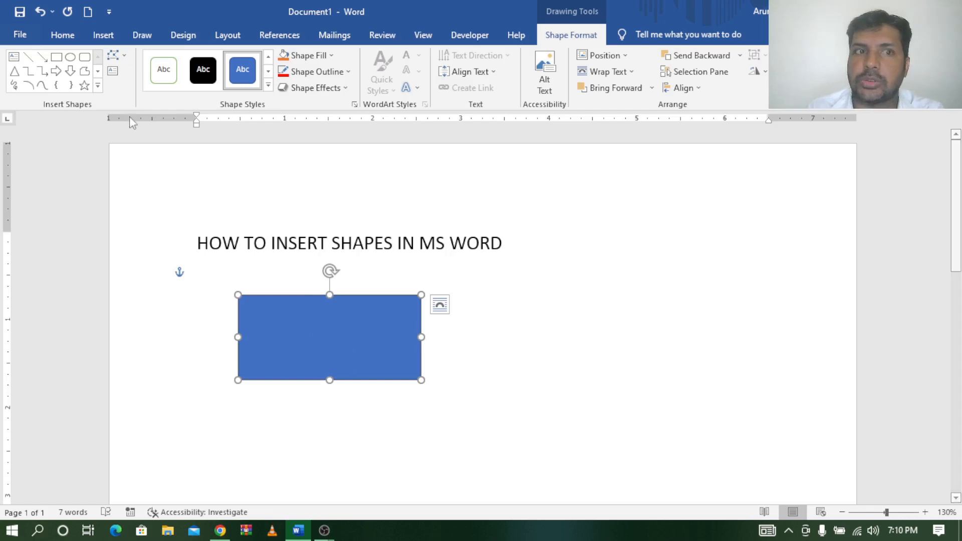
- Edit the rectangle's points, moving its upper-right corner inward toward the lower-left and back near its original position
click(125, 59)
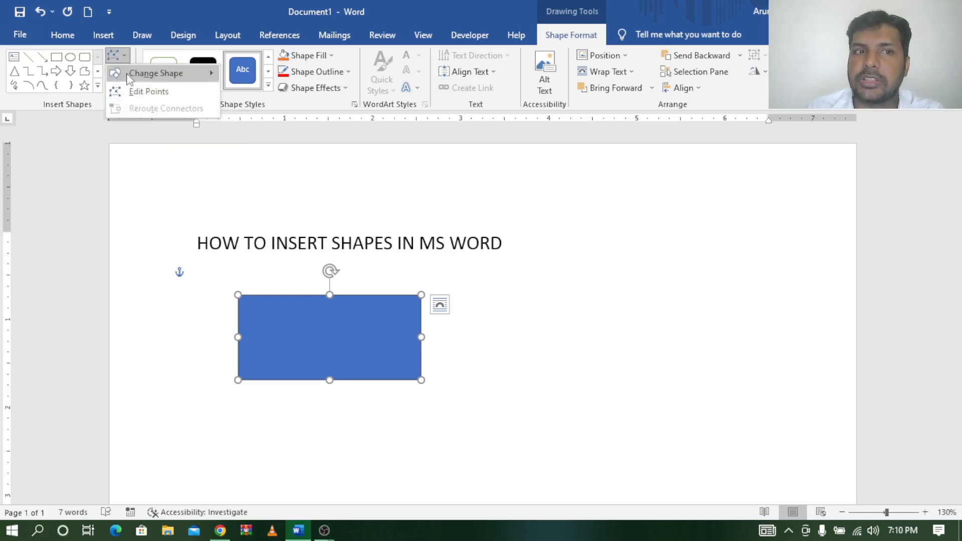
click(134, 95)
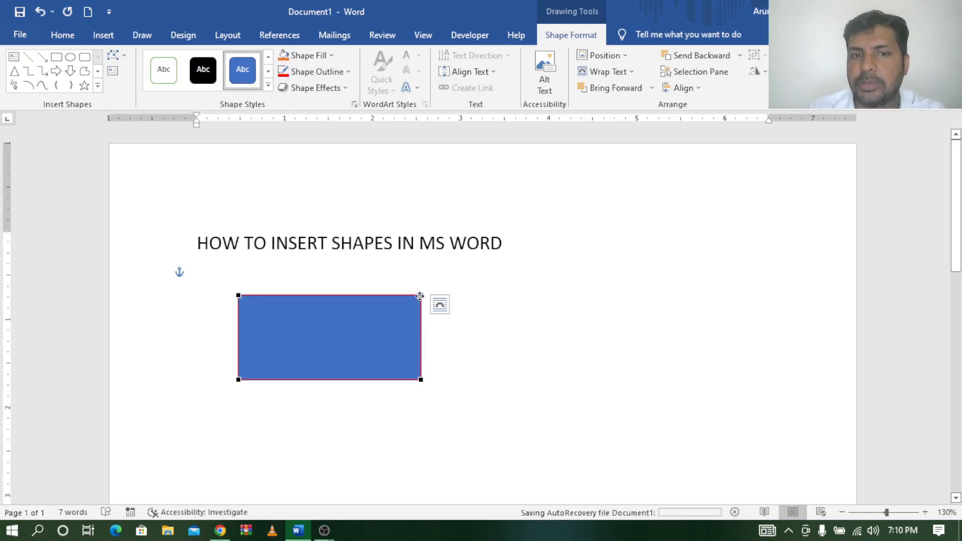
drag(422, 296, 321, 339)
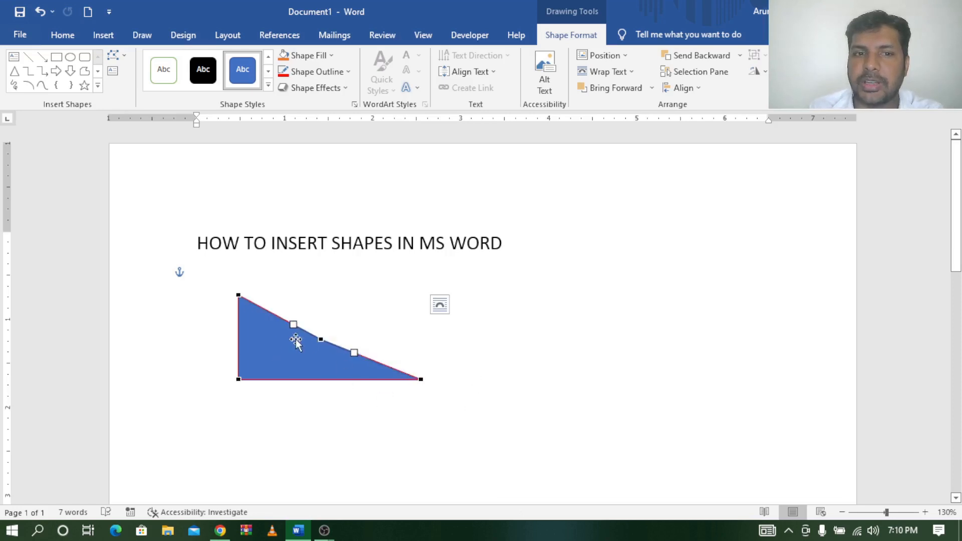
drag(320, 340, 271, 360)
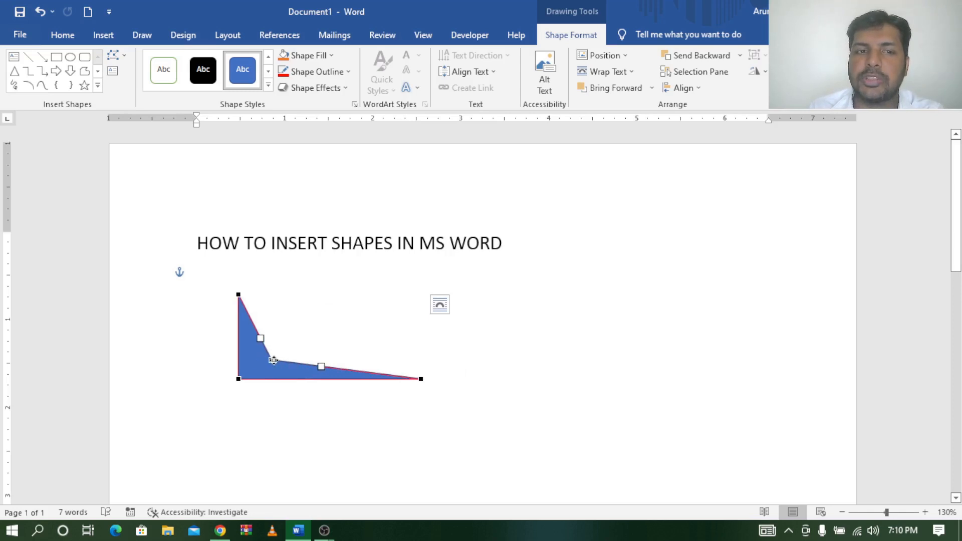
drag(273, 360, 419, 296)
click(524, 355)
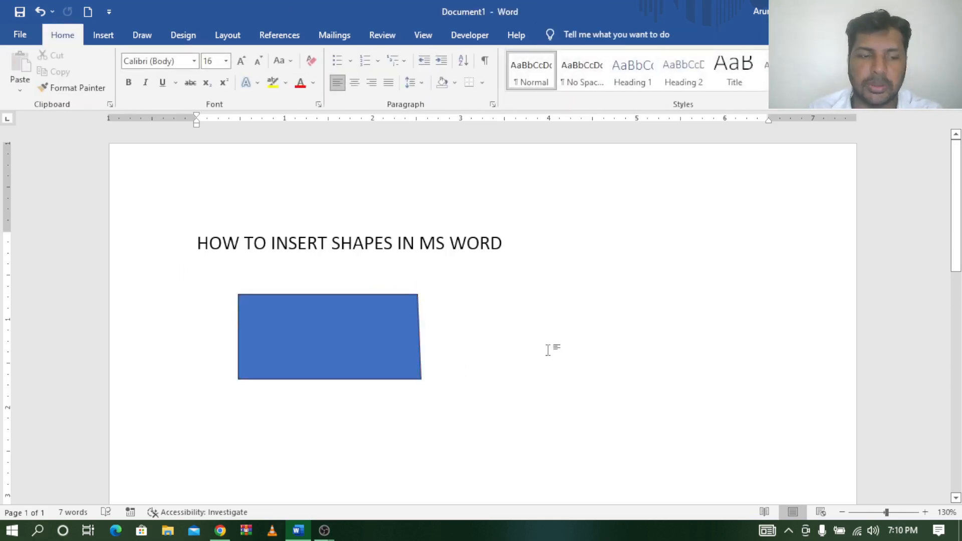
- Undo the point edits on the blue rectangle and reselect the shape
key(ctrl+z)
key(ctrl+z)
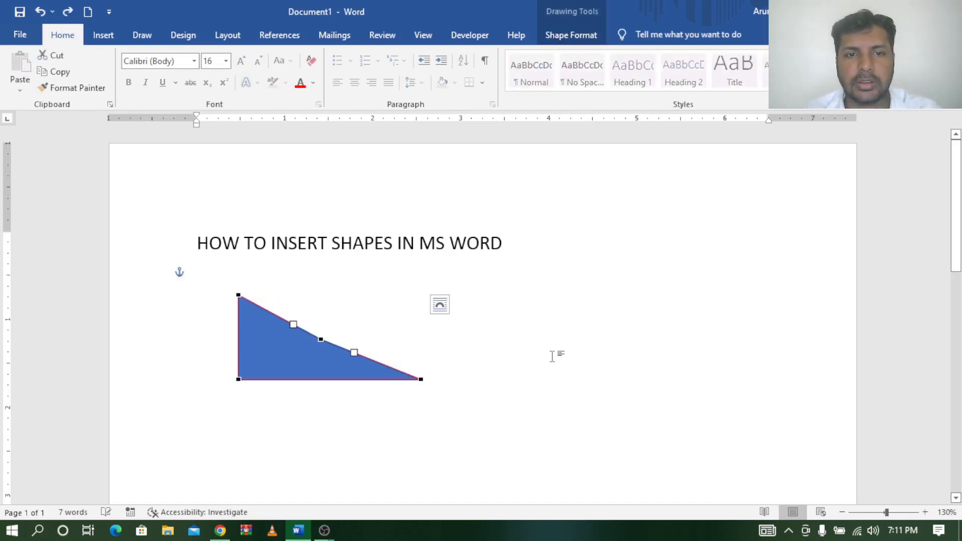
key(ctrl+y)
click(338, 344)
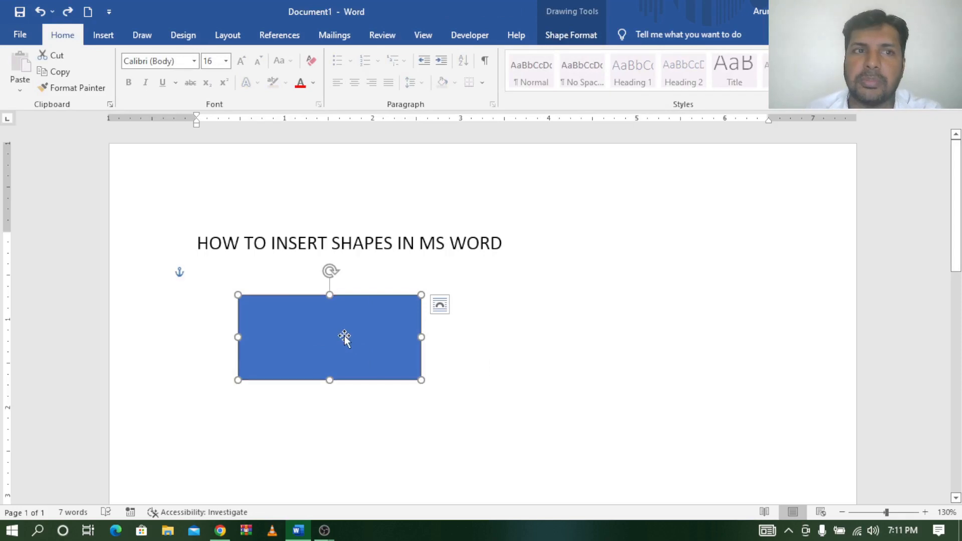
- Apply the solid orange colored-fill theme style to the rectangle
click(576, 36)
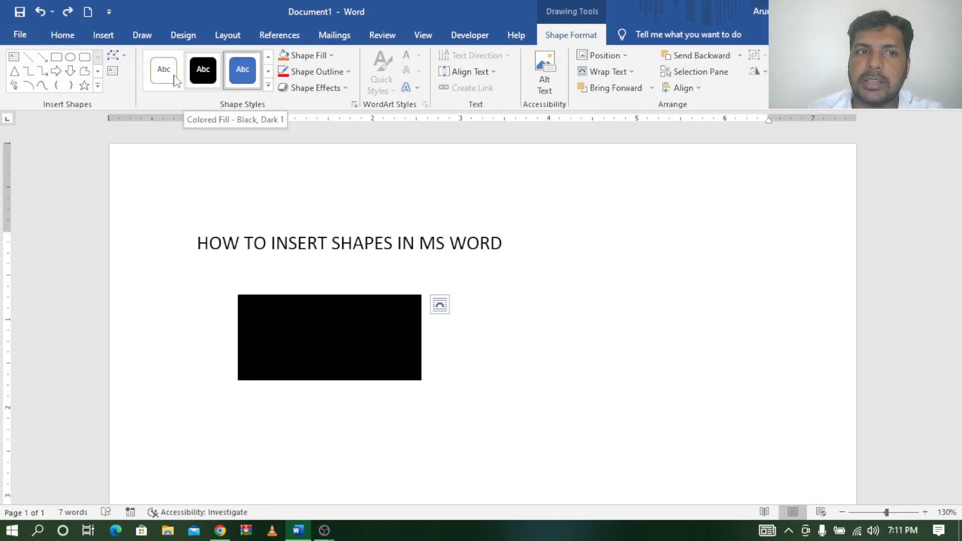
click(268, 86)
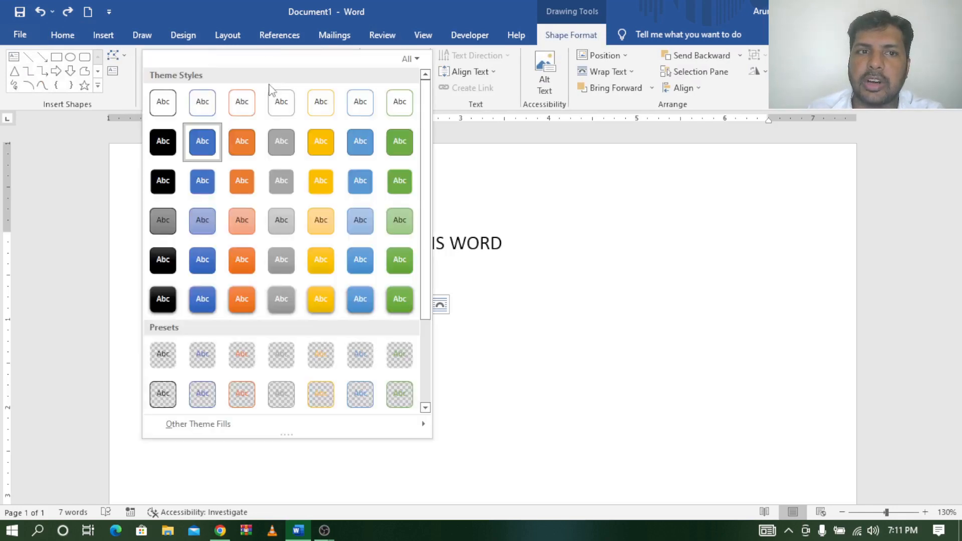
click(242, 145)
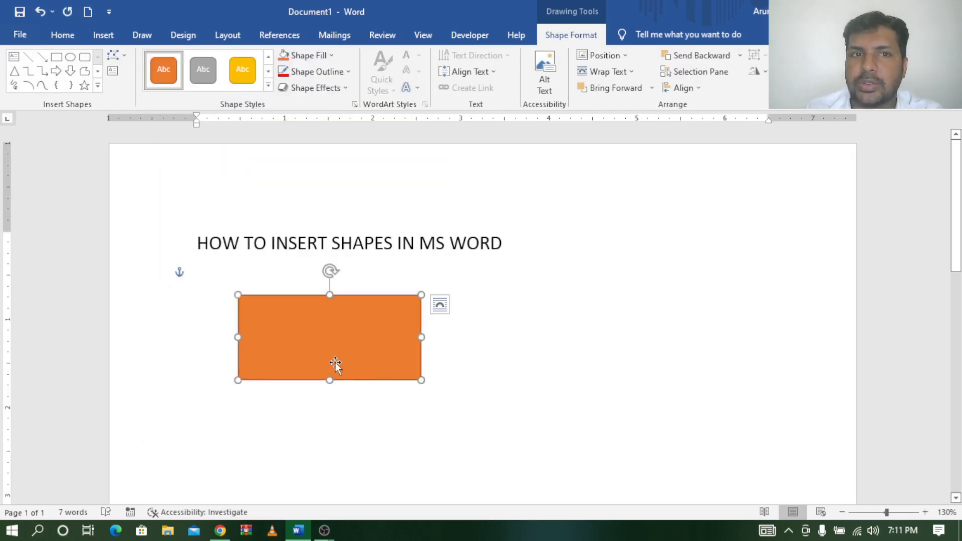
- Recolor the rectangle with the theme green fill and a red outline, and enlarge it to about 3.6 by 1.5 inches
click(331, 55)
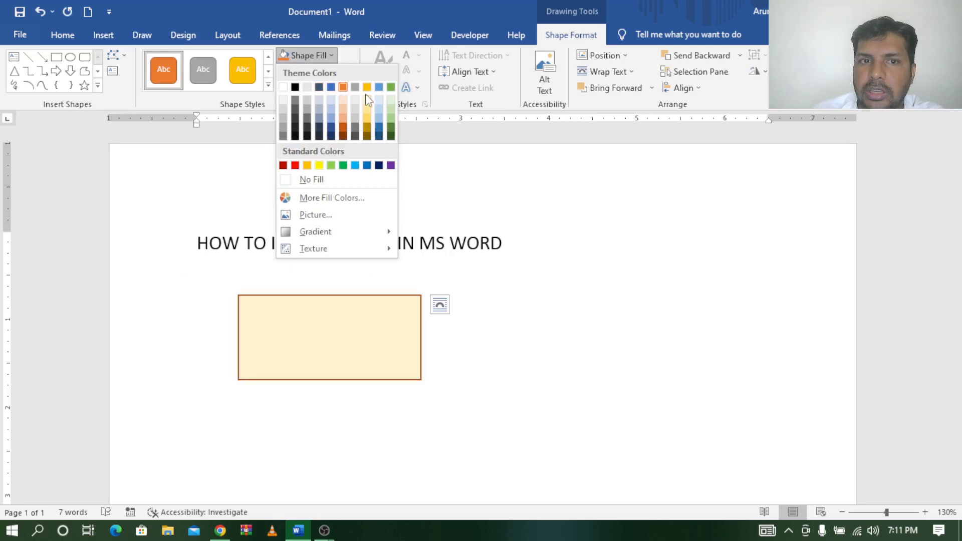
click(391, 88)
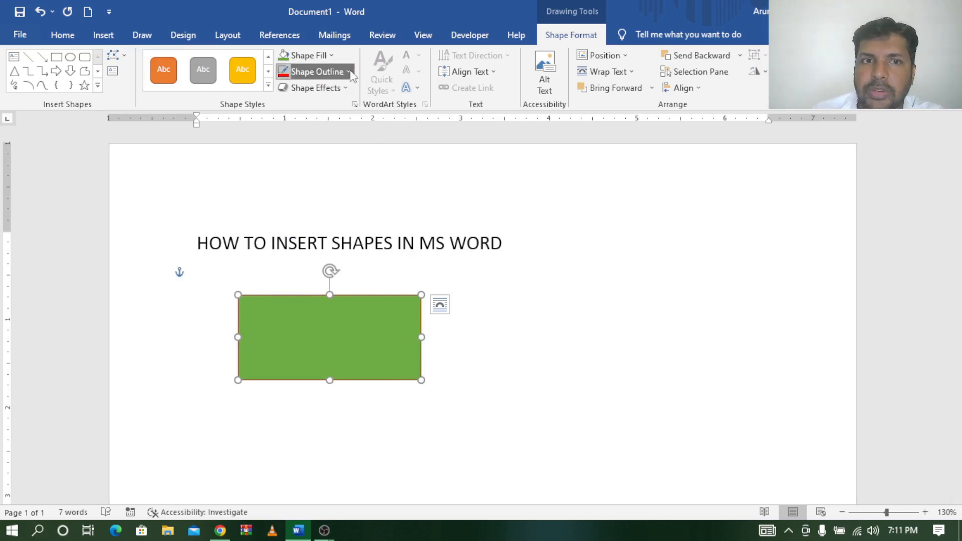
click(313, 72)
click(296, 182)
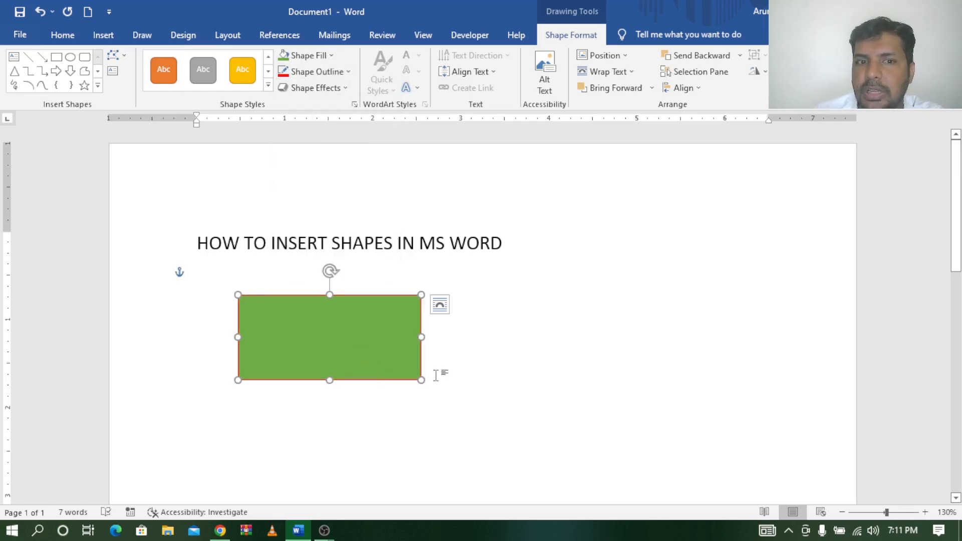
drag(421, 381, 556, 427)
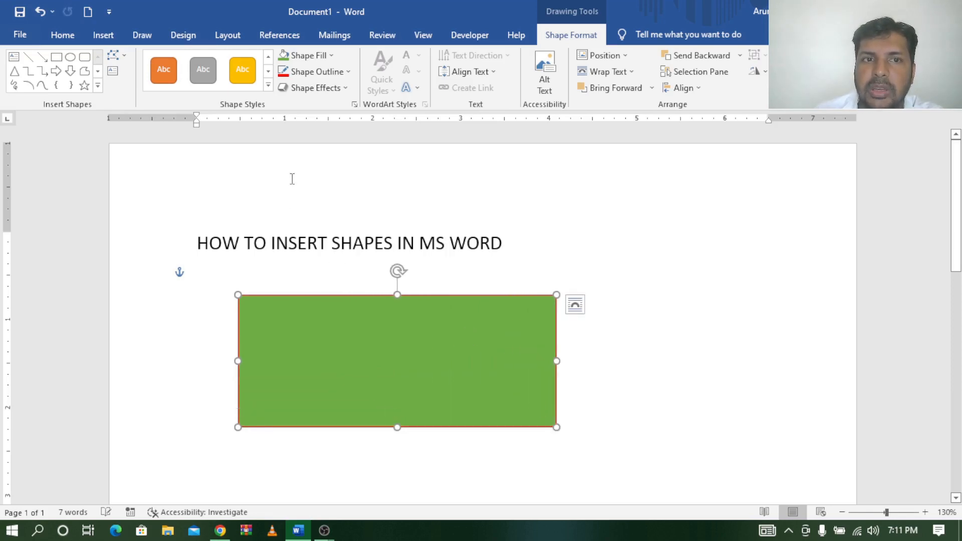
- Apply the first preset in the last row of the Parallel 3-D rotations to the green rectangle
click(341, 88)
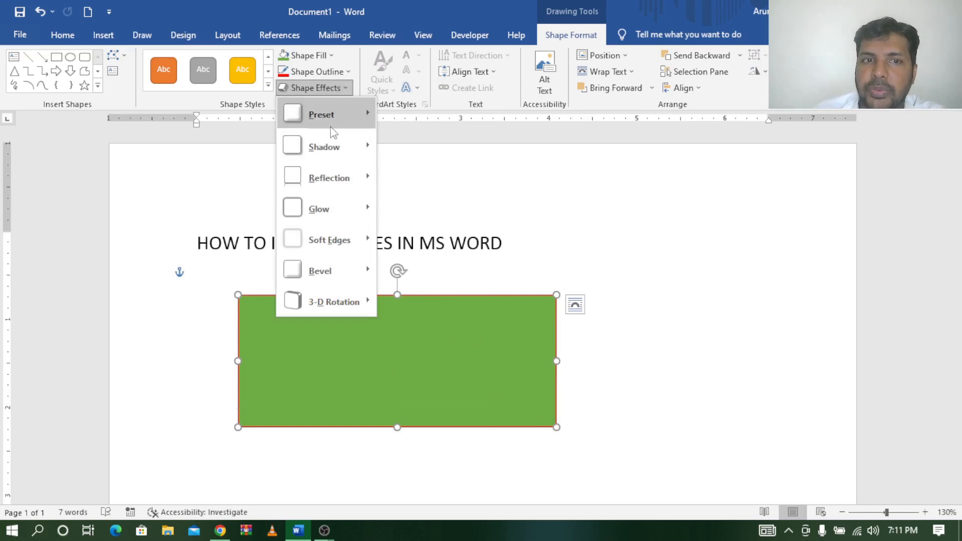
mouse_move(331, 304)
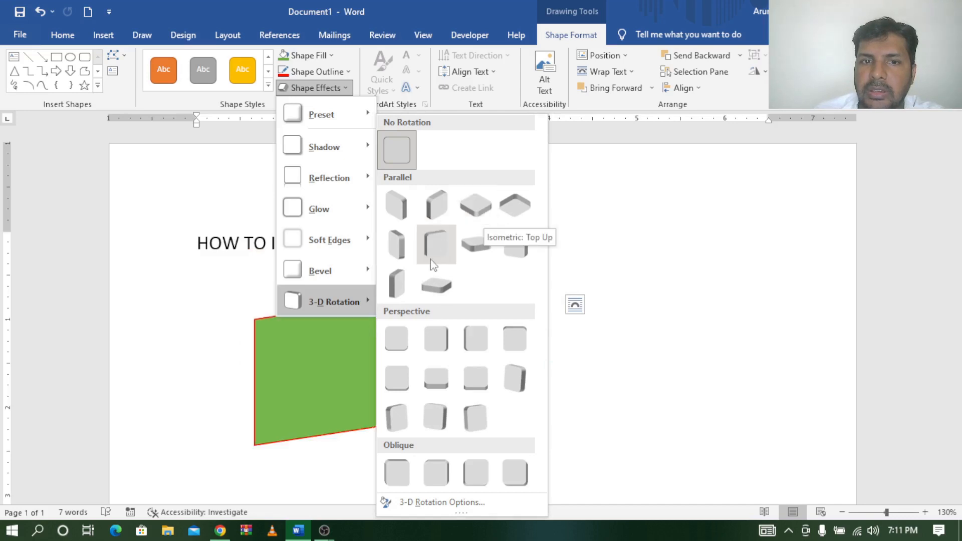
click(404, 280)
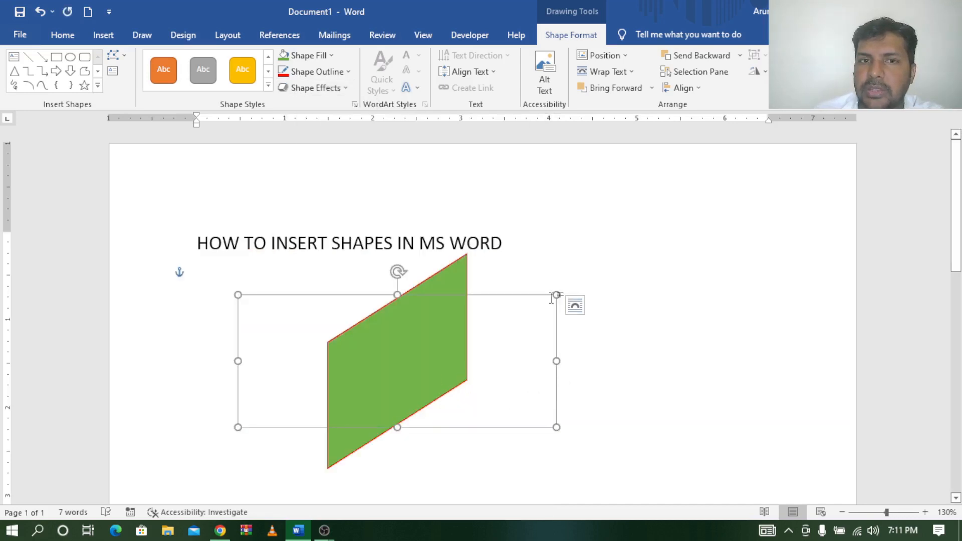
- Set the green rectangle's 3-D rotation to No Rotation and deselect the shape
click(341, 90)
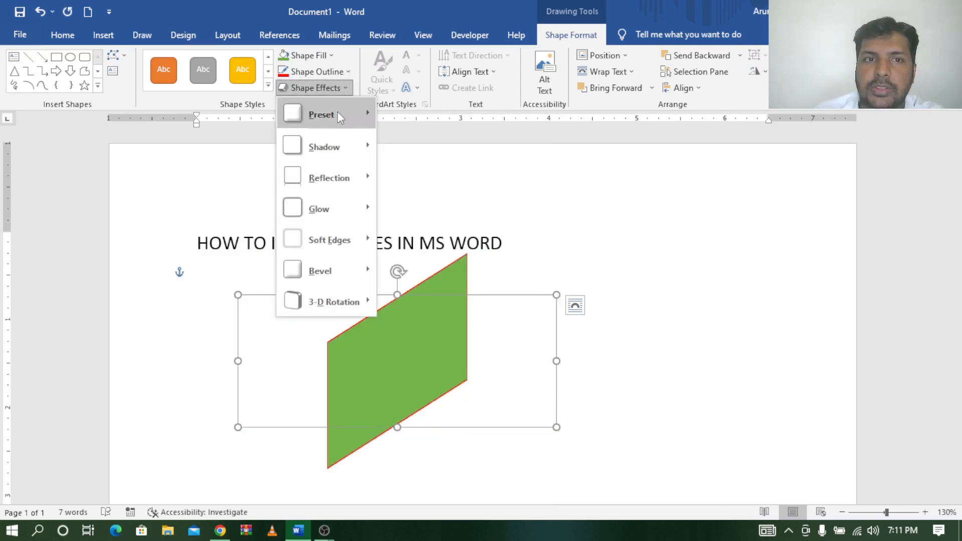
mouse_move(345, 306)
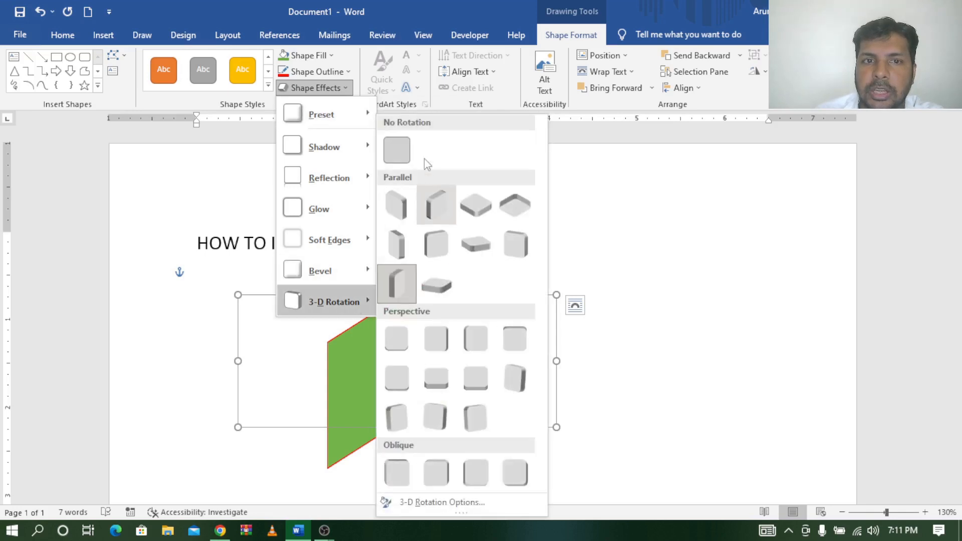
click(398, 149)
click(680, 378)
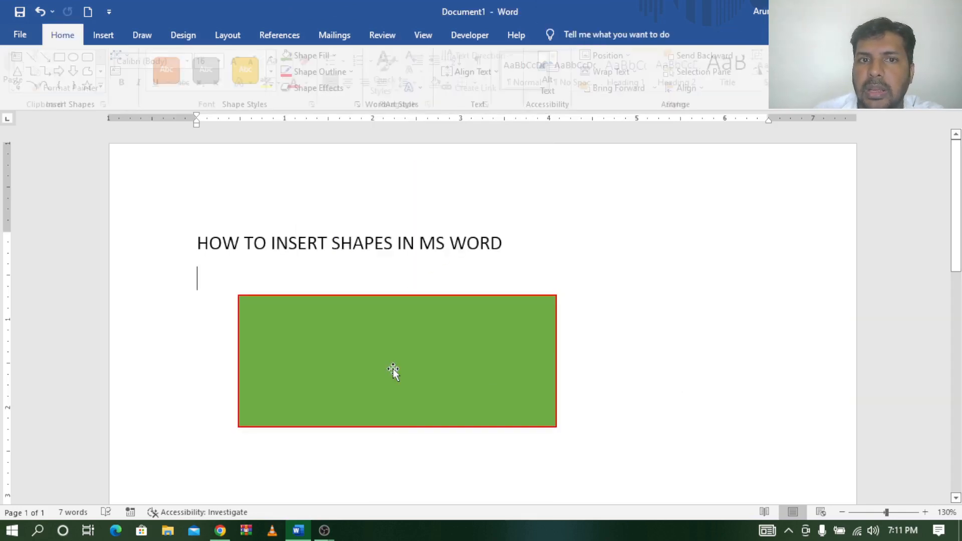
- Add the text SHAPES inside the green rectangle
click(428, 359)
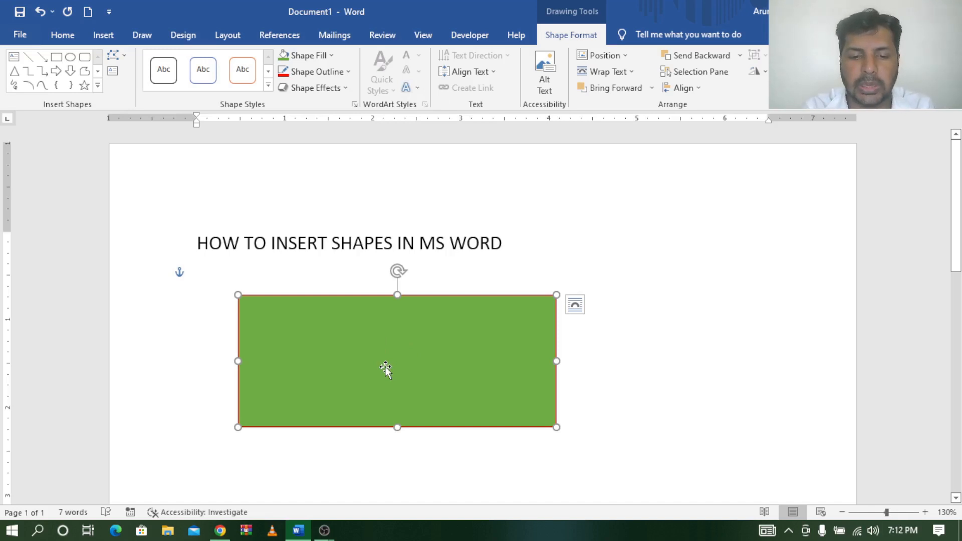
text(S)
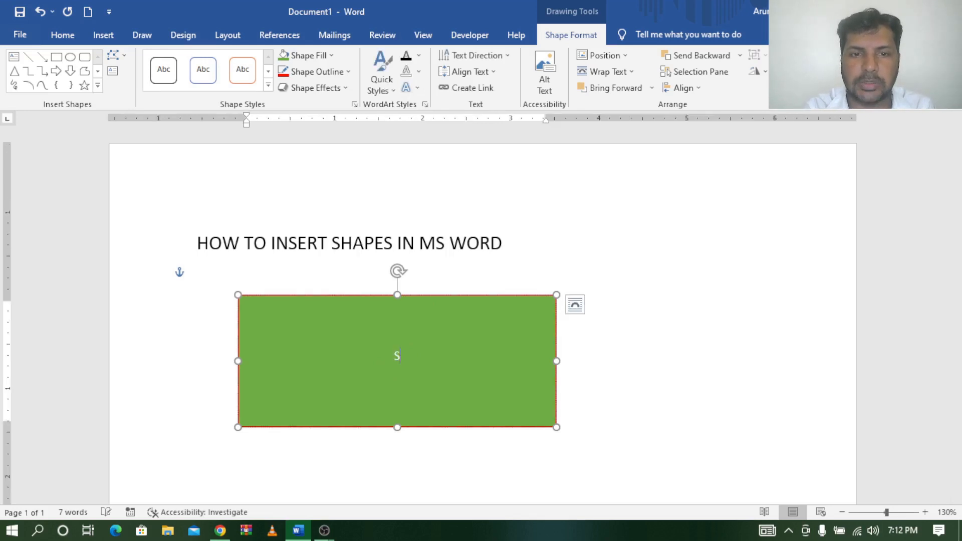
text(HAPES)
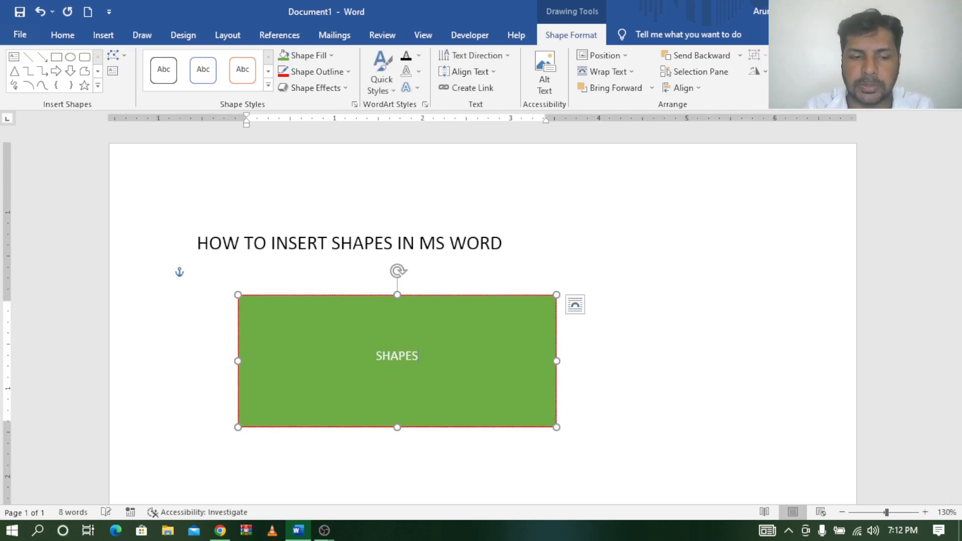
- Increase the font size of the word SHAPES inside the green rectangle
key(shift+Left)
key(shift+Left)
key(shift+Left)
key(shift+Left)
key(shift+Left)
key(shift+Left)
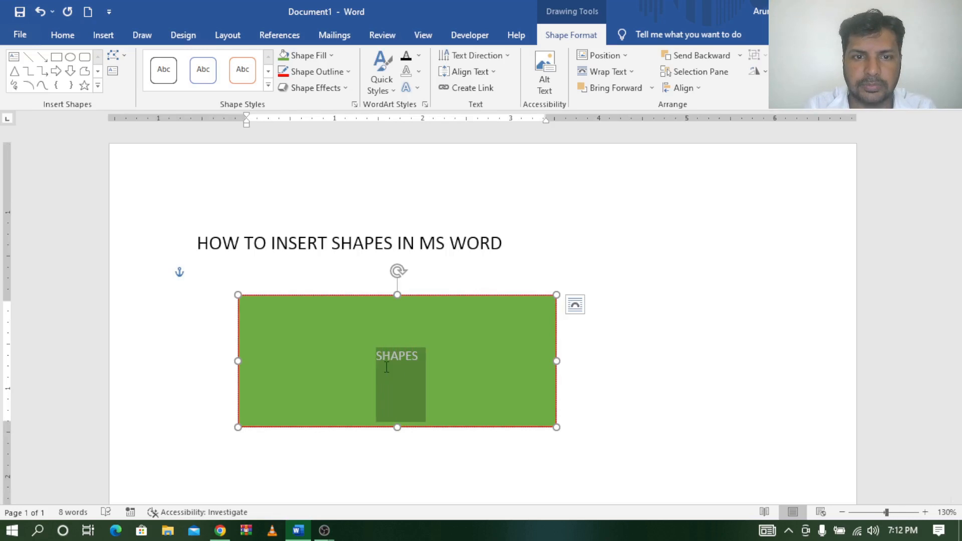
key(ctrl+bracketright)
key(ctrl+bracketright)
key(ctrl+bracketright)
key(ctrl+bracketright)
key(ctrl+bracketright)
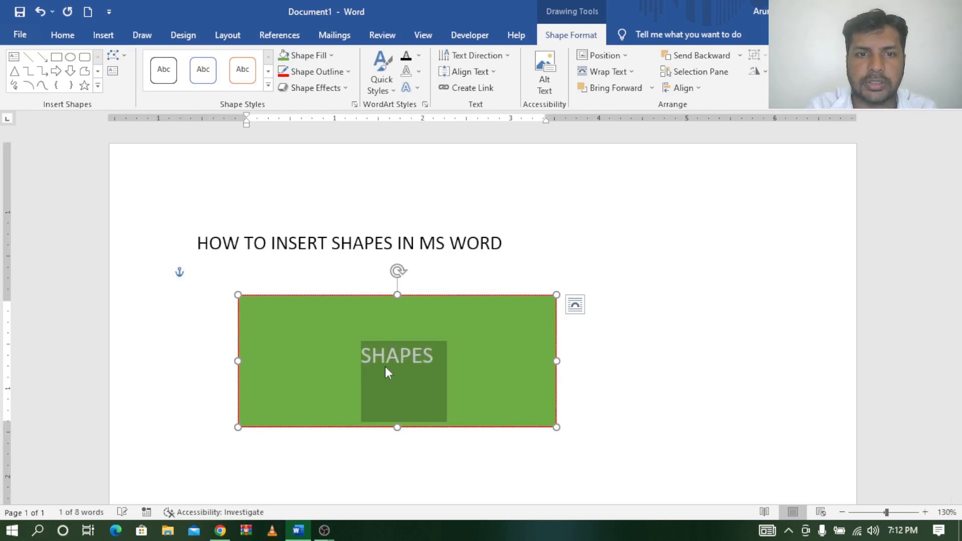
- Fill the word SHAPES inside the green rectangle with black and outline its letters in yellow
click(475, 359)
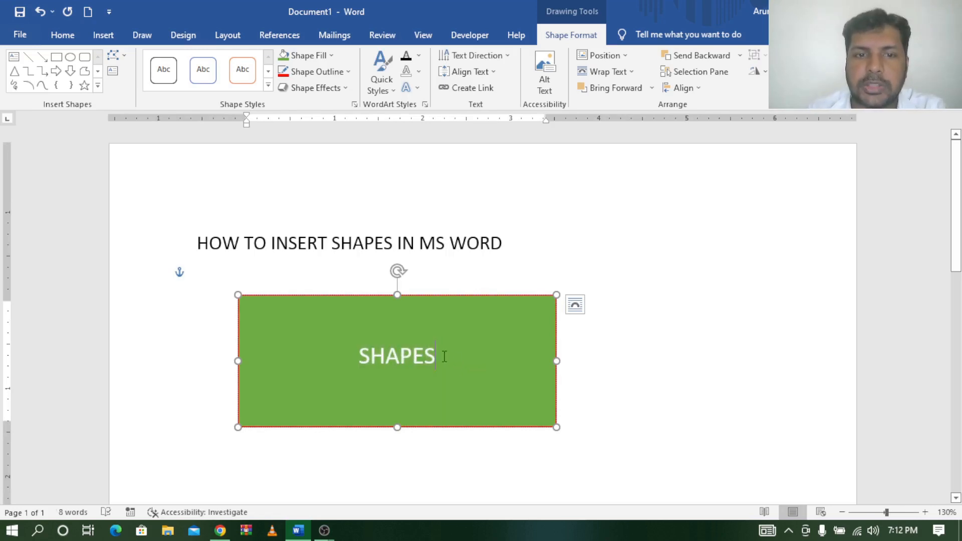
drag(447, 356, 339, 371)
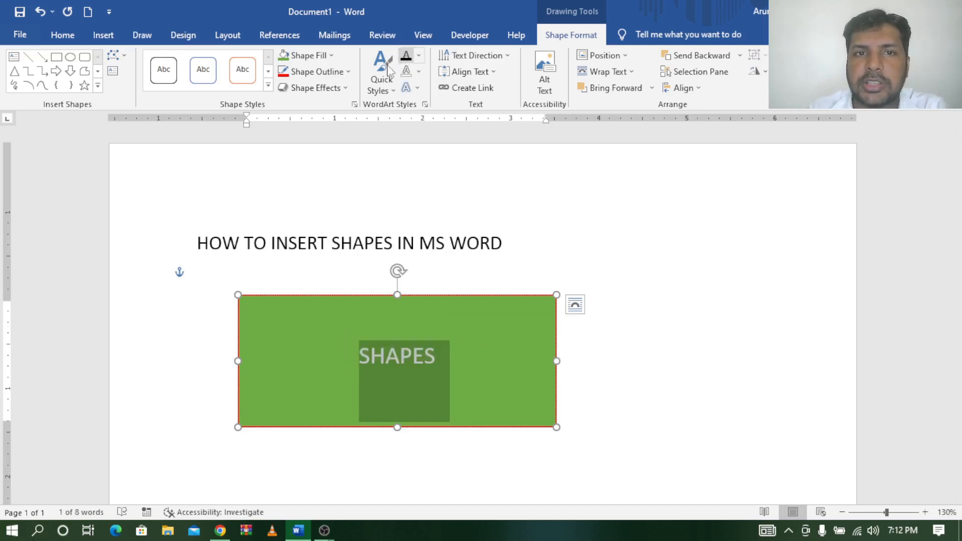
click(420, 57)
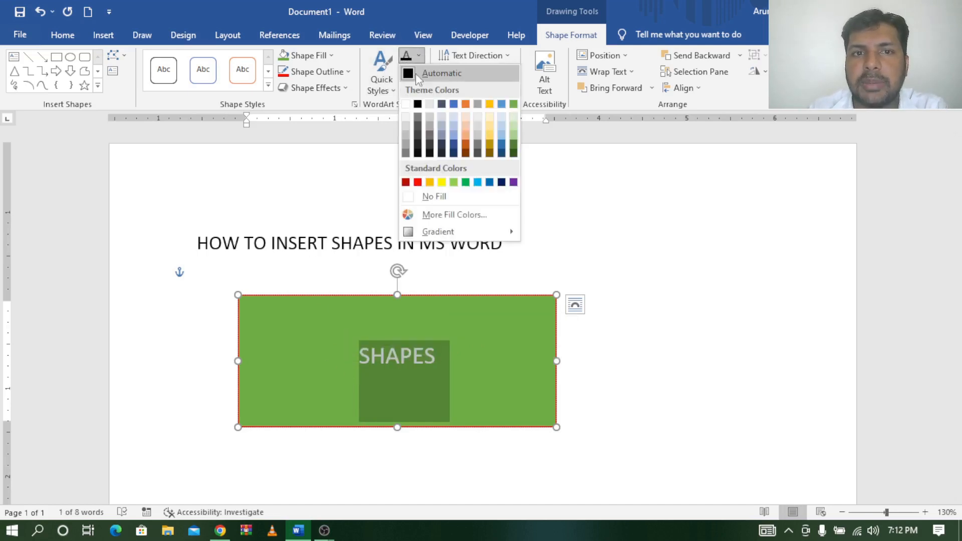
click(417, 104)
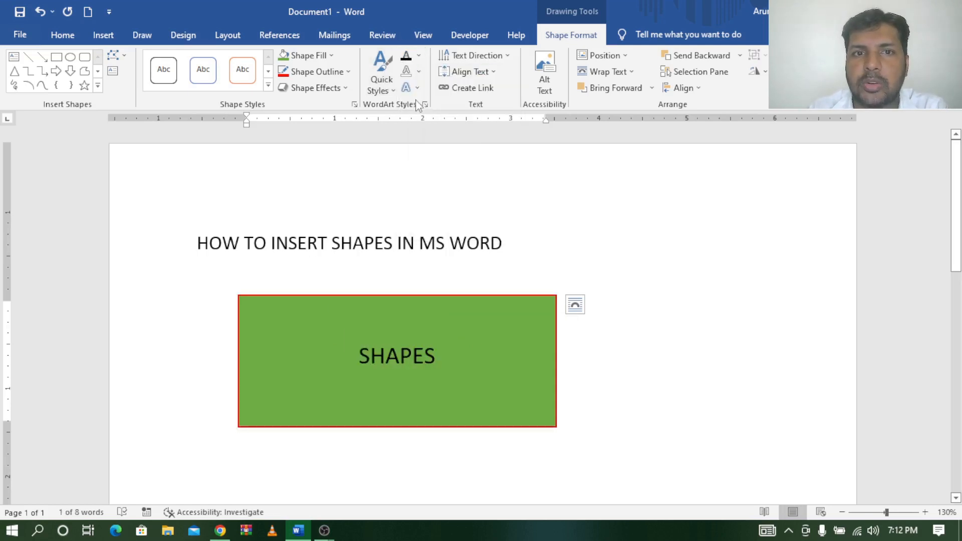
click(417, 72)
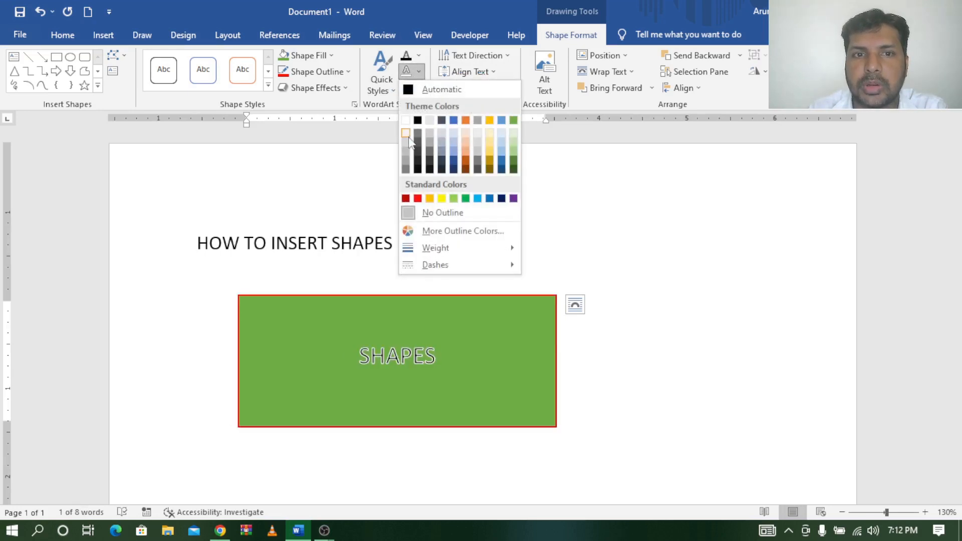
click(442, 198)
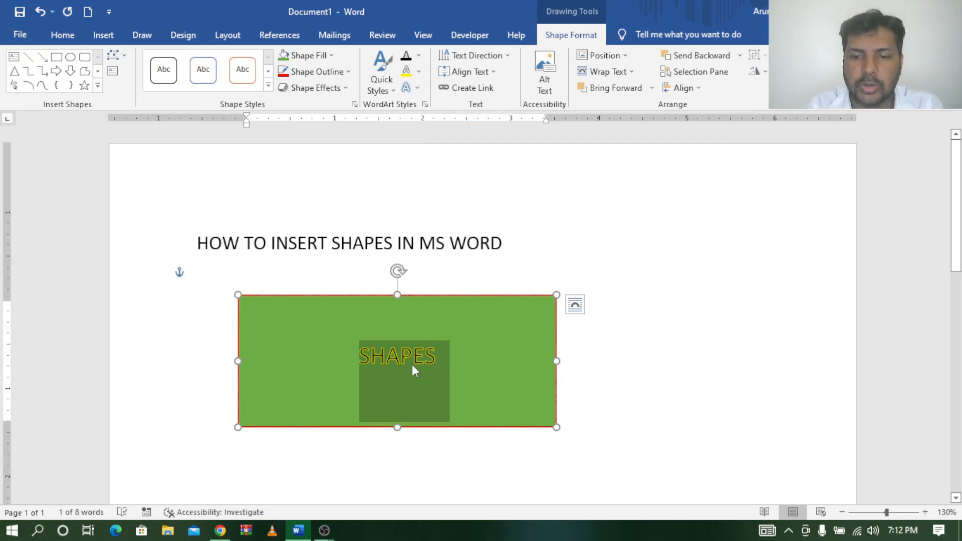
- Enlarge the outlined word SHAPES until it spans nearly half of the green rectangle's width
key(ctrl+])
key(ctrl+])
key(ctrl+])
key(ctrl+])
key(ctrl+])
key(ctrl+])
key(ctrl+])
key(ctrl+])
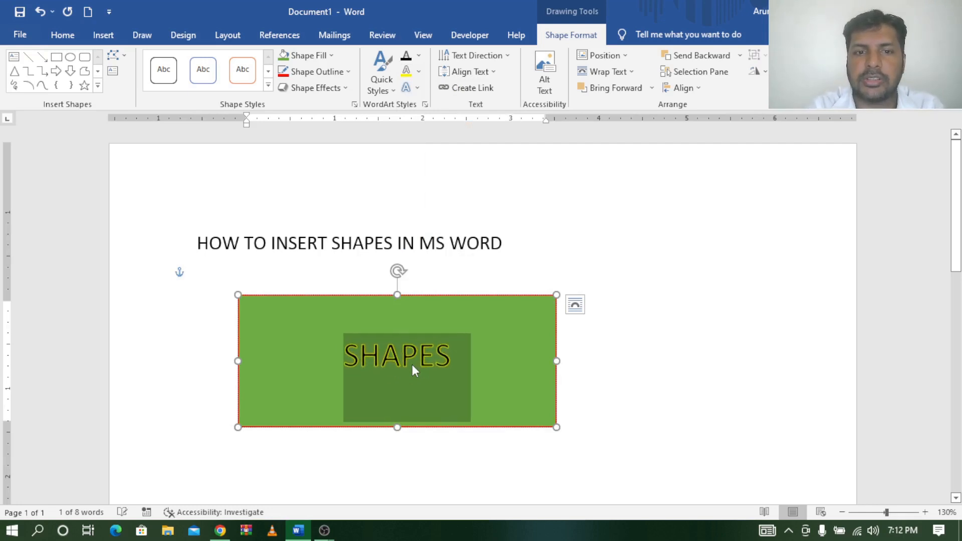
key(ctrl+])
key(ctrl+])
key(ctrl+])
key(ctrl+])
key(ctrl+])
key(ctrl+])
key(ctrl+])
key(ctrl+])
key(ctrl+])
key(ctrl+])
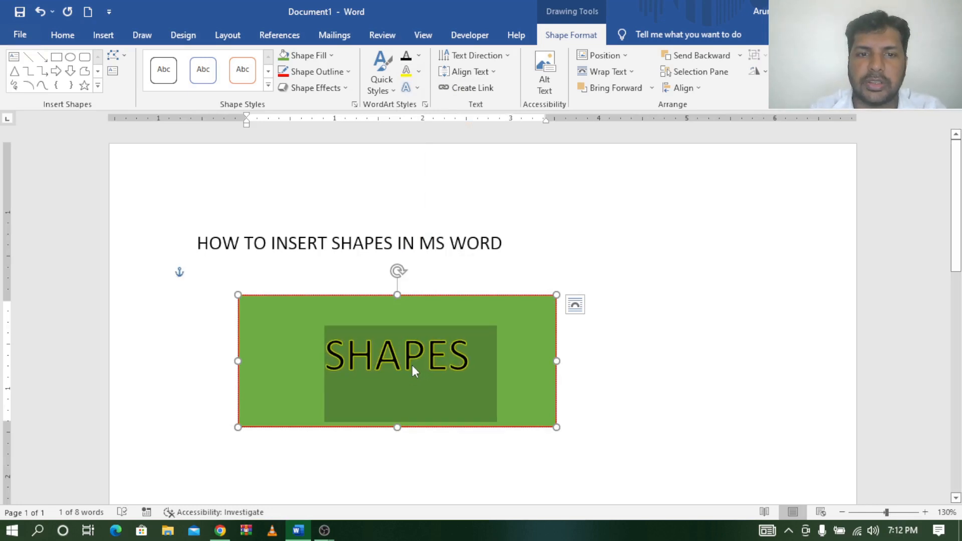
- Preview the Transform text effects, including Arch: Warped Down, on the word SHAPES without applying one
click(417, 89)
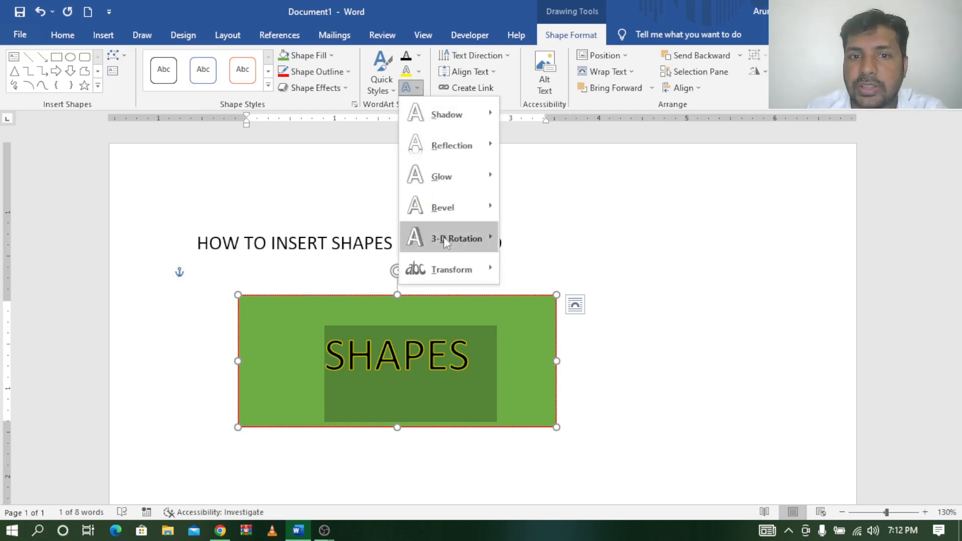
mouse_move(443, 273)
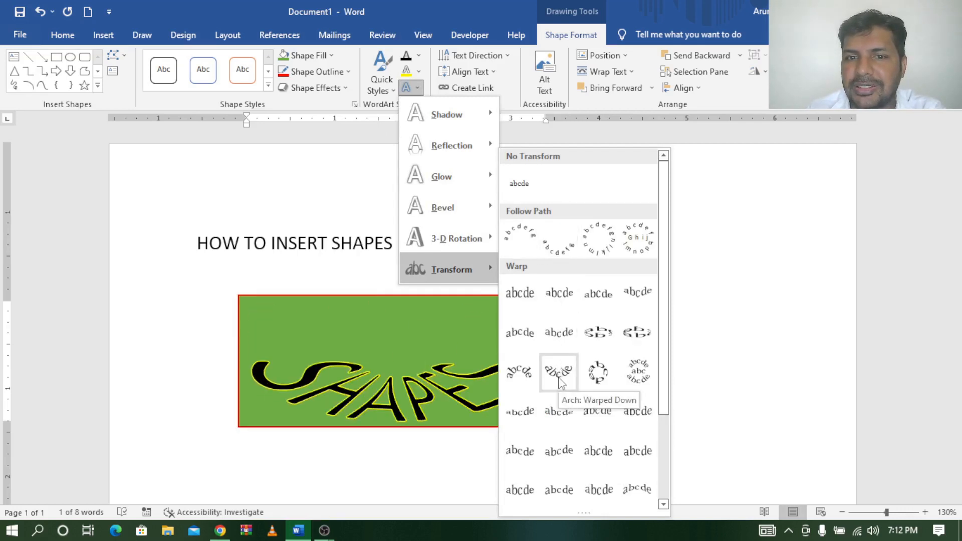
click(422, 332)
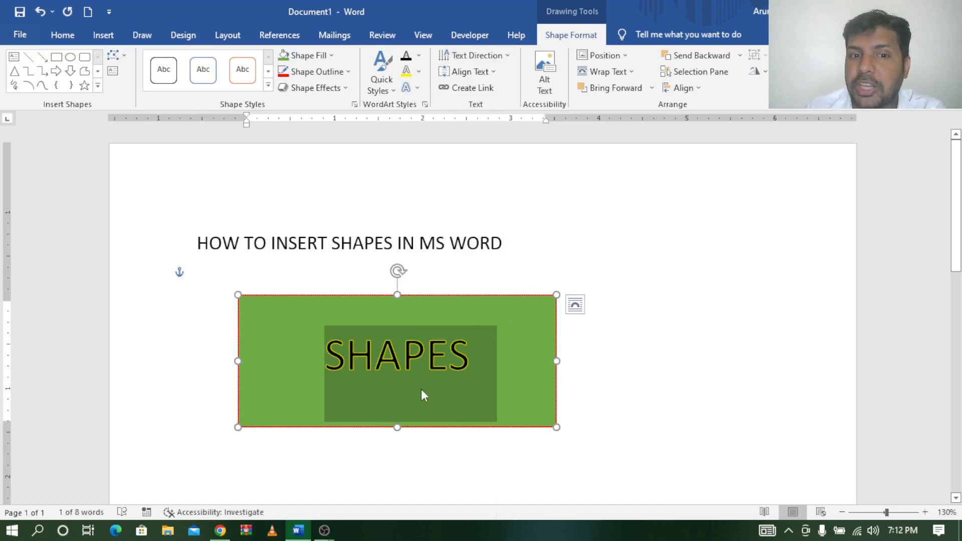
- Rotate all text in the green rectangle 90° and enlarge the rectangle so the word SHAPES fits on one line
click(507, 56)
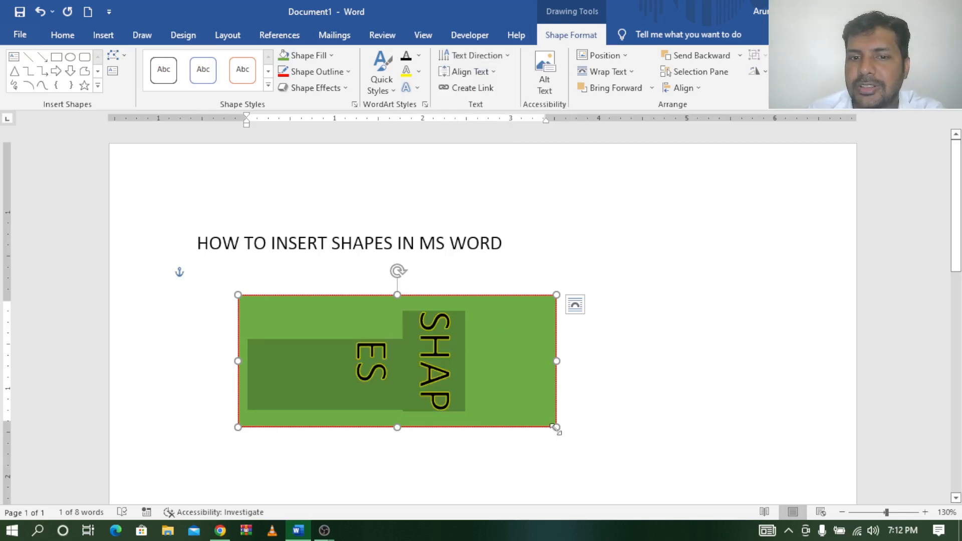
drag(556, 428, 613, 488)
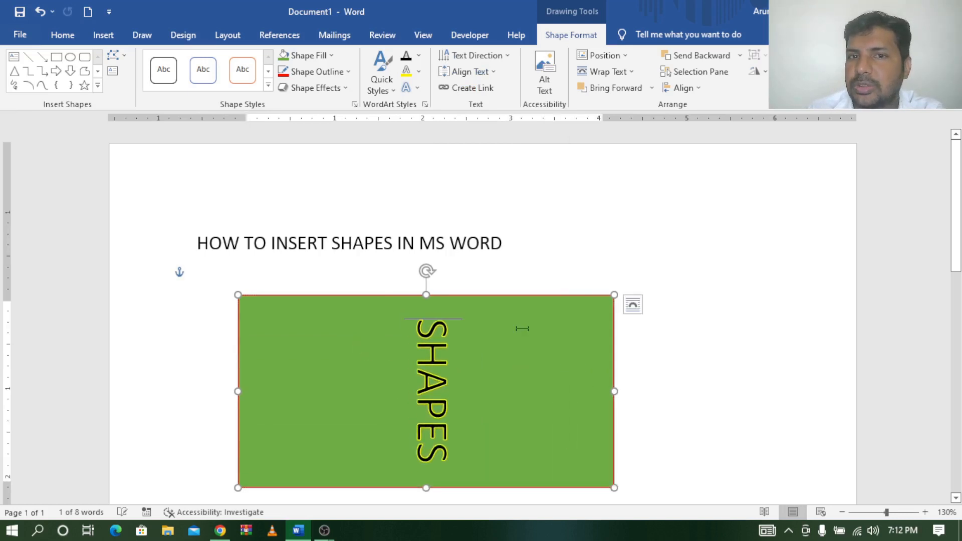
click(489, 74)
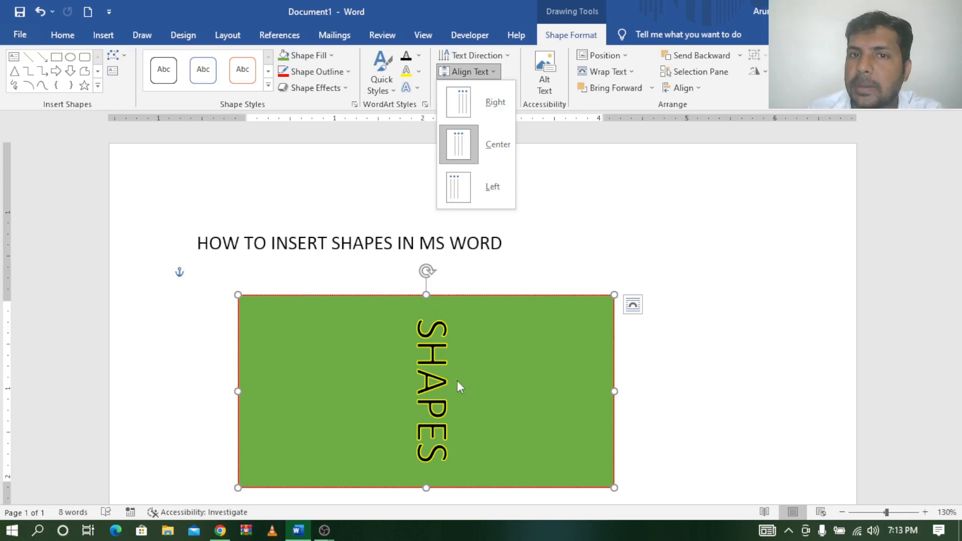
click(573, 189)
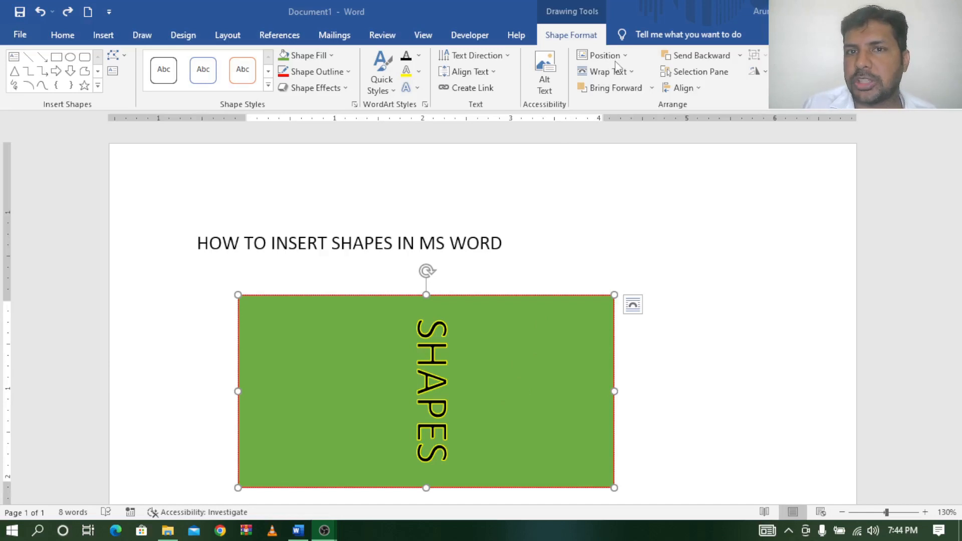
- Set the text direction of the word SHAPES to Horizontal and shrink the green rectangle to about 2.5 inches wide
click(454, 393)
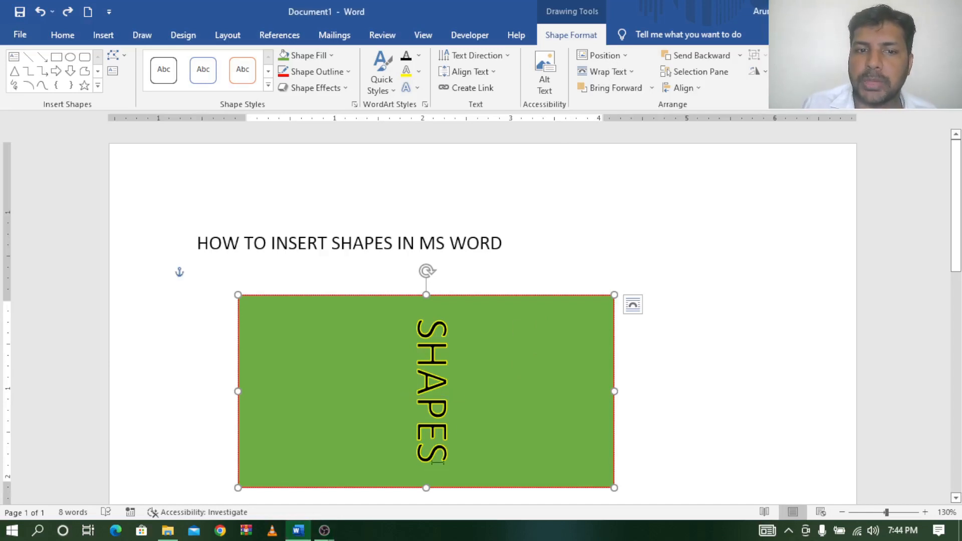
drag(438, 463, 443, 321)
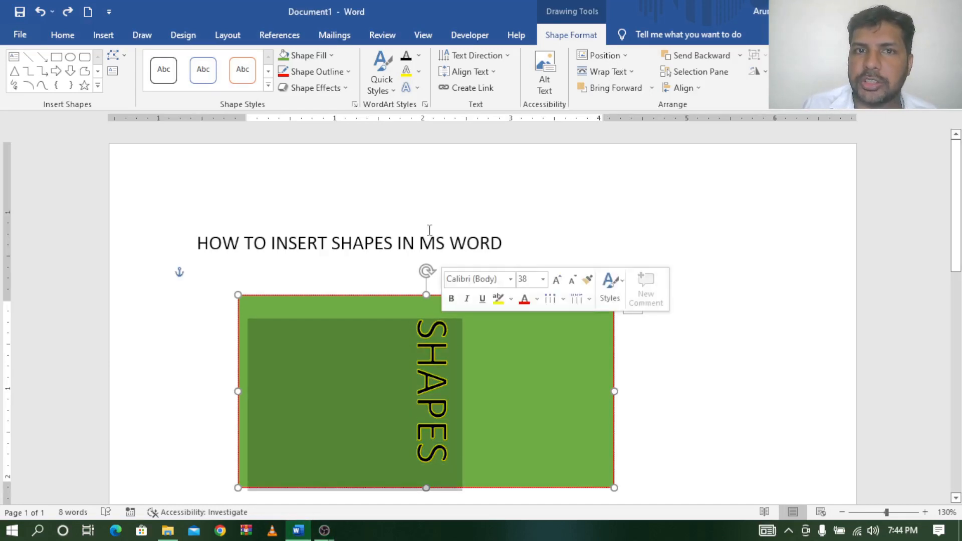
click(498, 54)
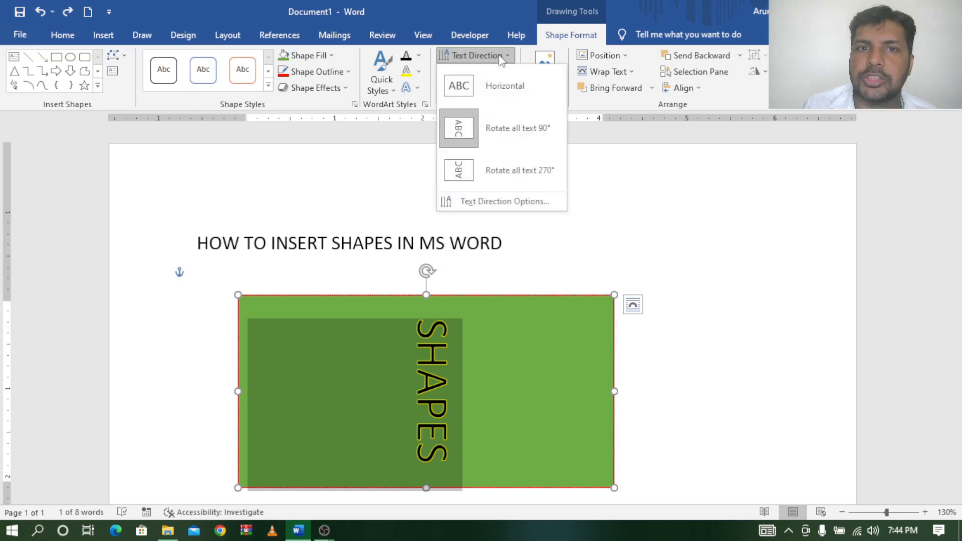
click(501, 85)
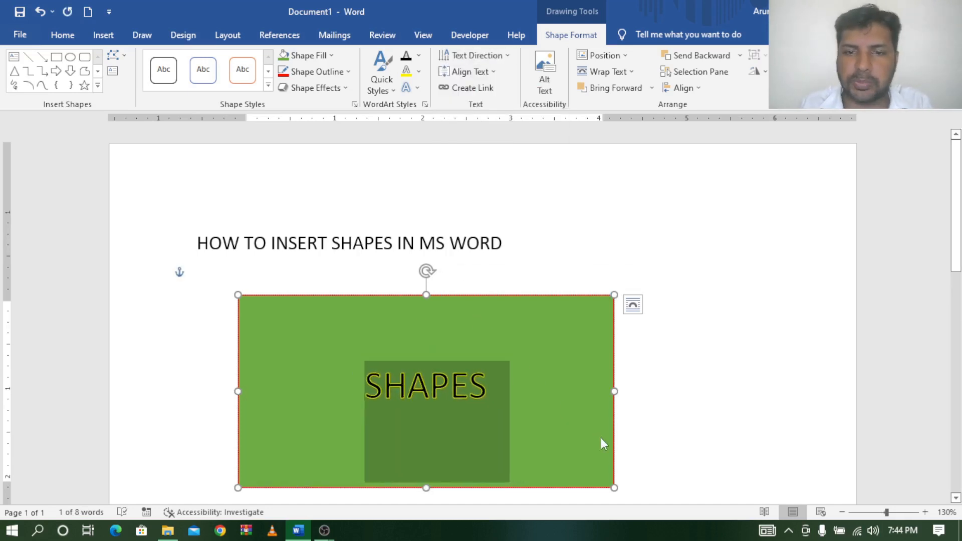
drag(614, 488, 456, 396)
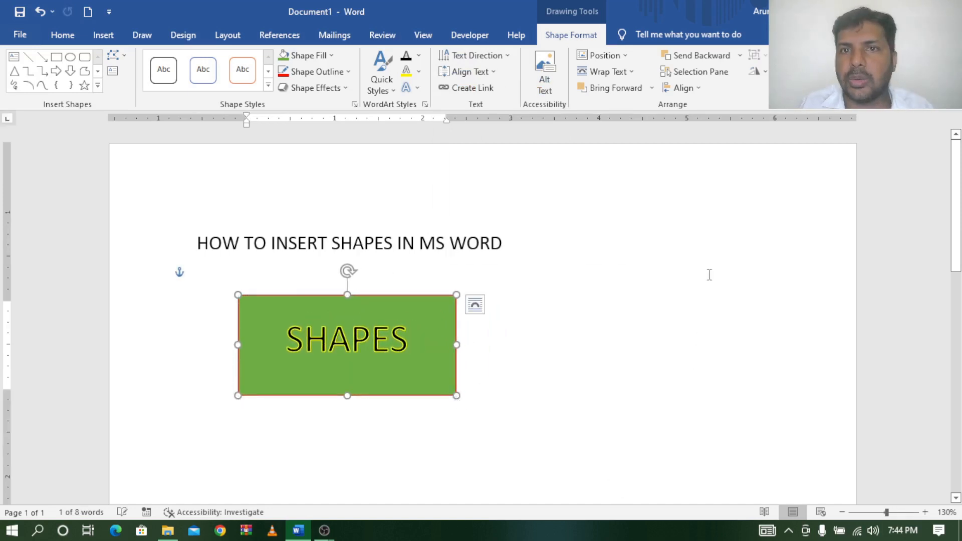
- Preview the position presets with text wrapping for the green rectangle without applying one
click(621, 53)
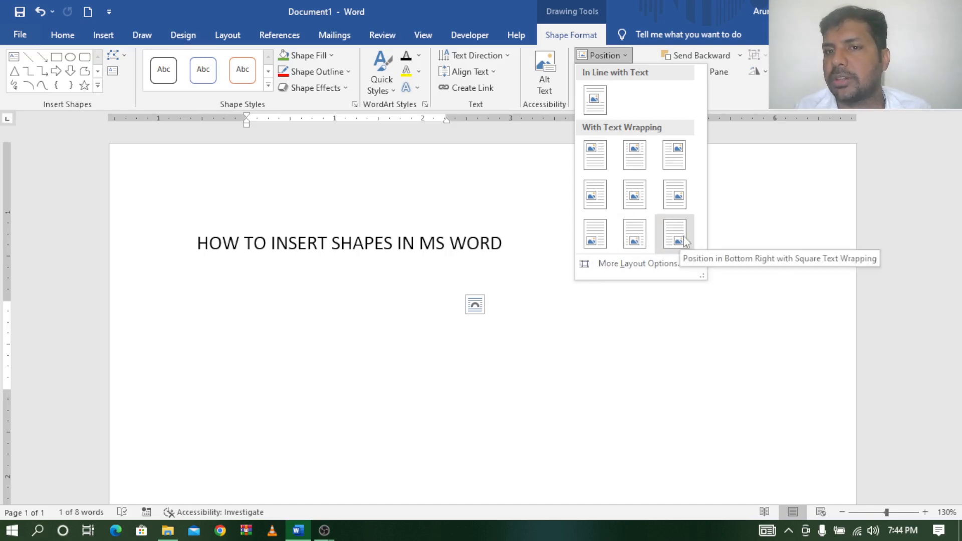
click(697, 385)
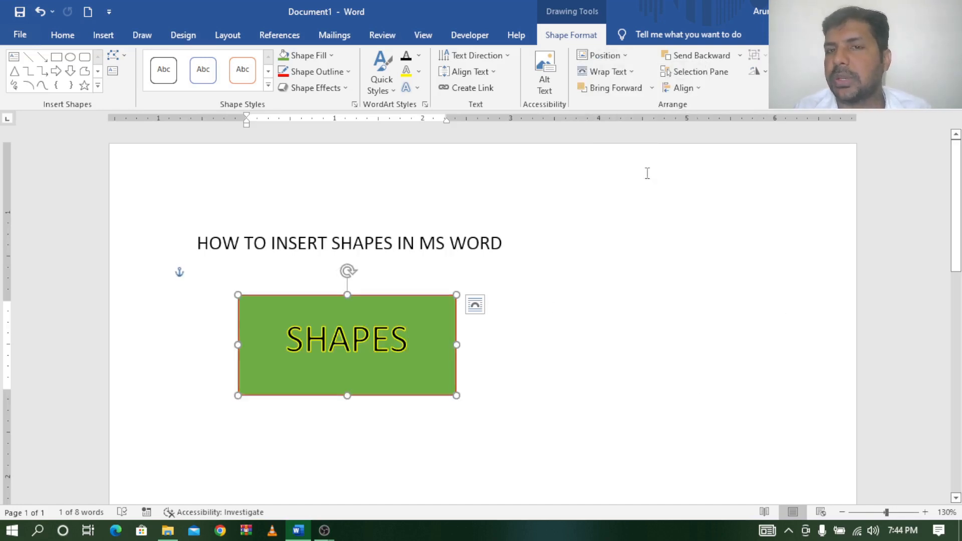
click(604, 55)
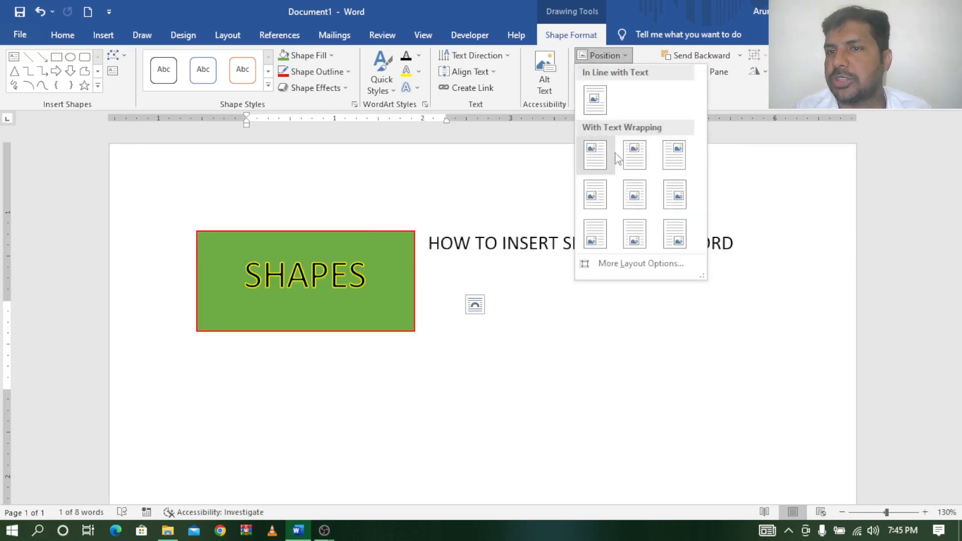
click(718, 369)
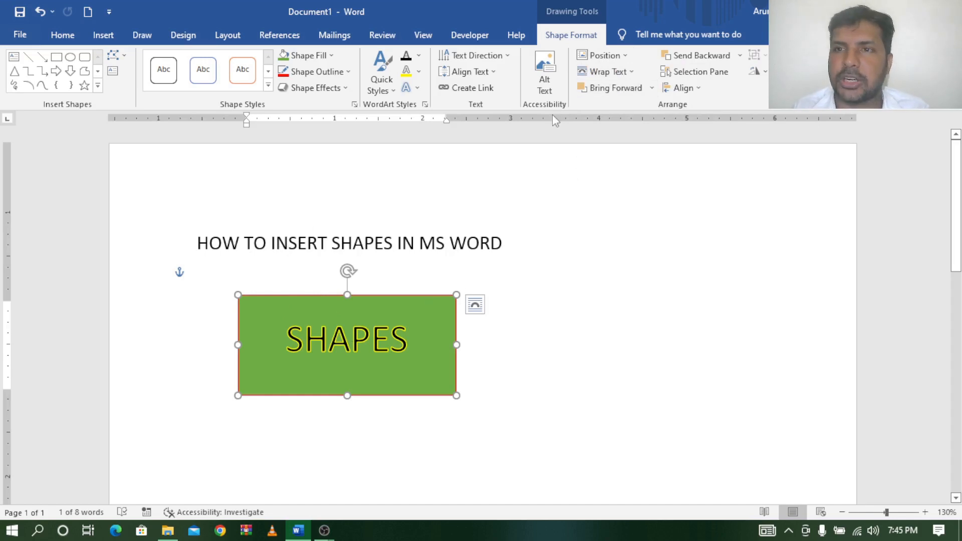
- Set the green rectangle's text wrapping to Top and Bottom and move the rectangle up onto the heading line
click(631, 73)
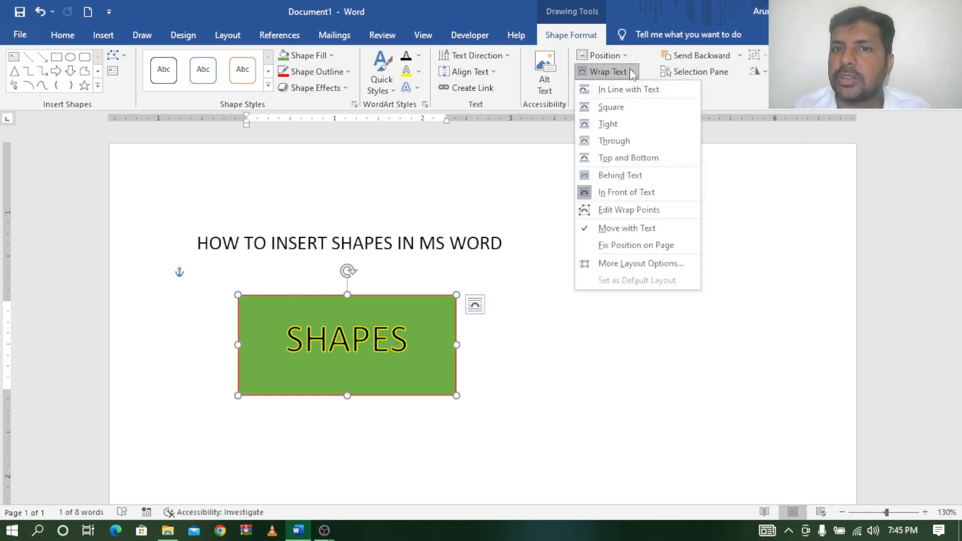
click(394, 390)
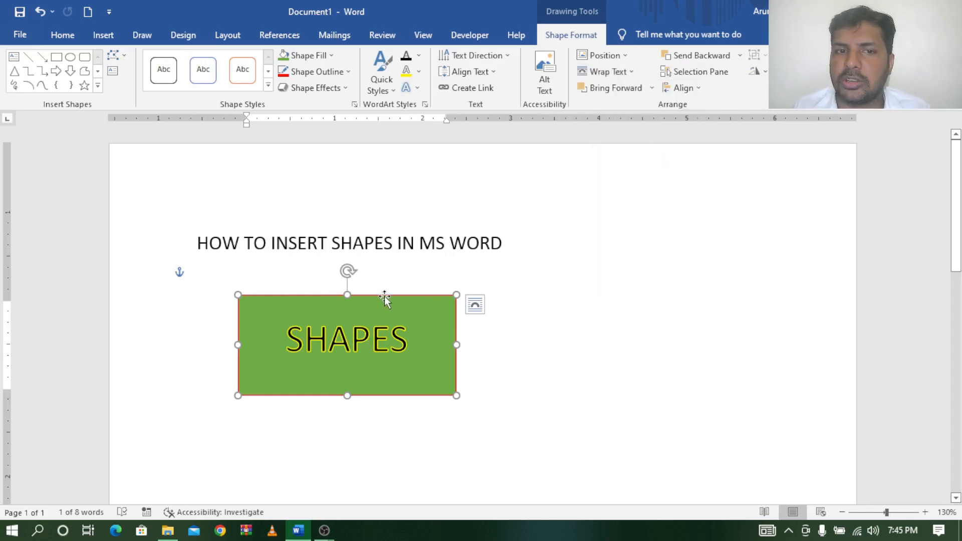
click(631, 73)
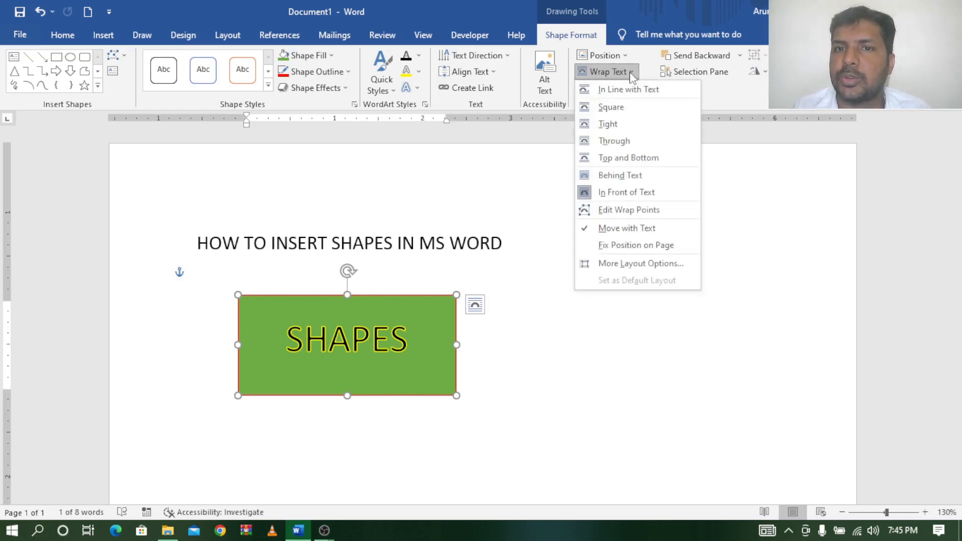
click(635, 153)
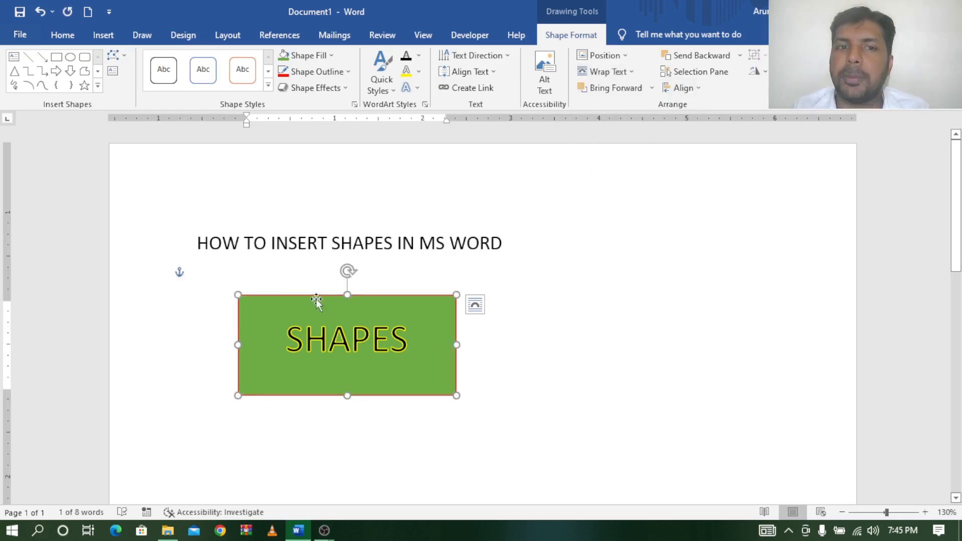
drag(321, 296, 318, 234)
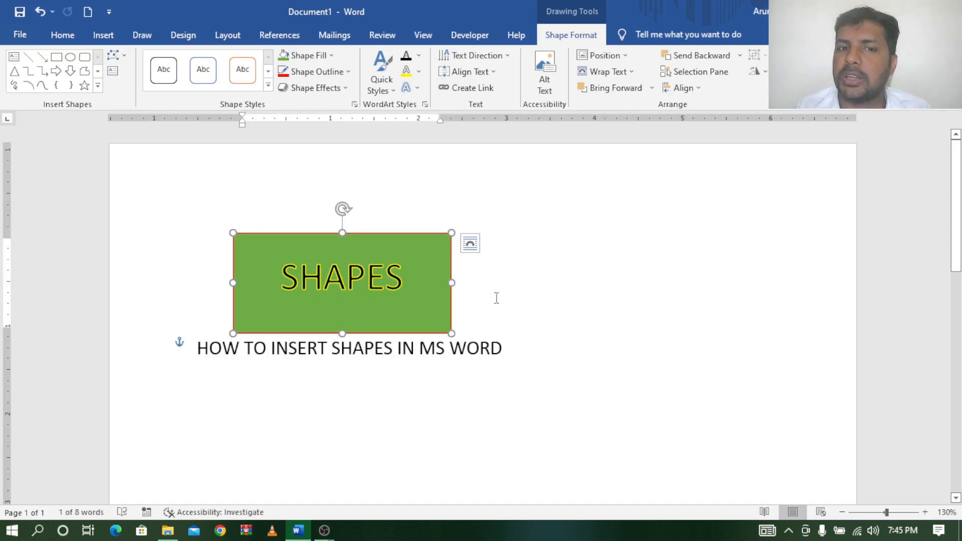
- Set the green rectangle's text wrapping to Square and move the rectangle to the right of the heading
click(631, 74)
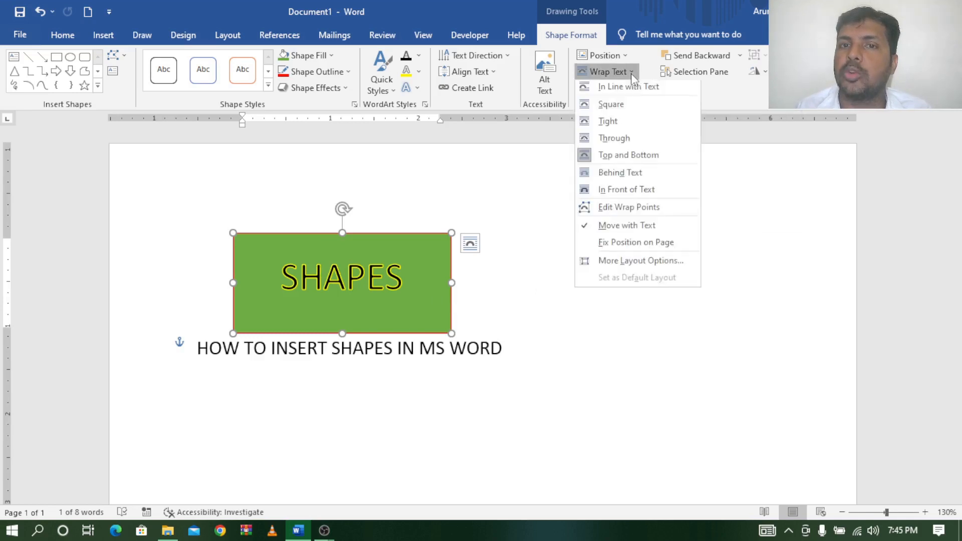
click(634, 108)
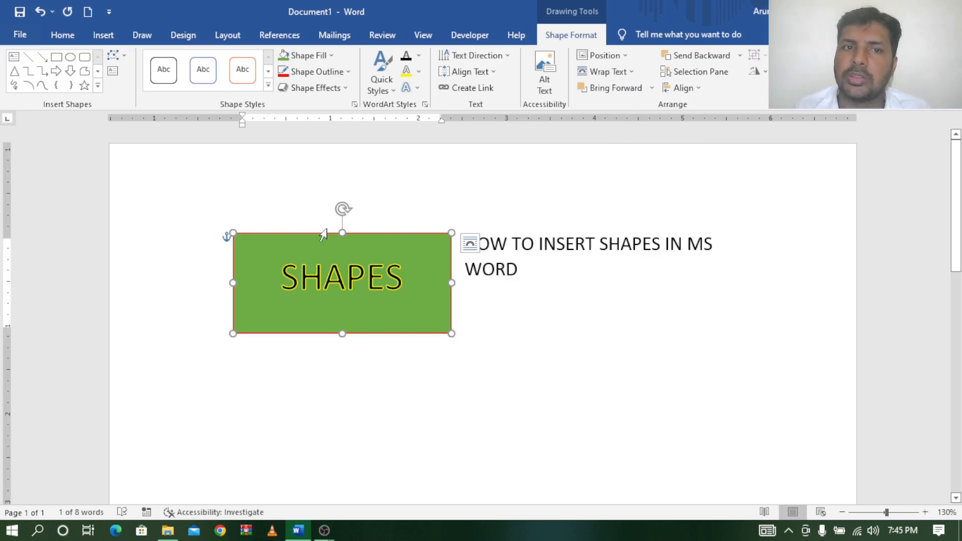
drag(345, 232, 697, 231)
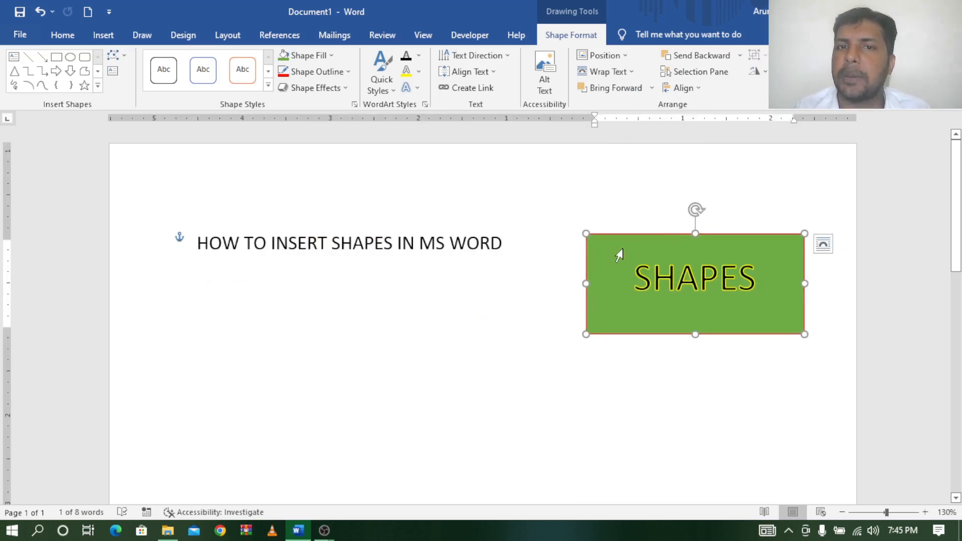
- Set the green rectangle's text wrapping to Behind Text and move the rectangle under the start of the heading
click(633, 73)
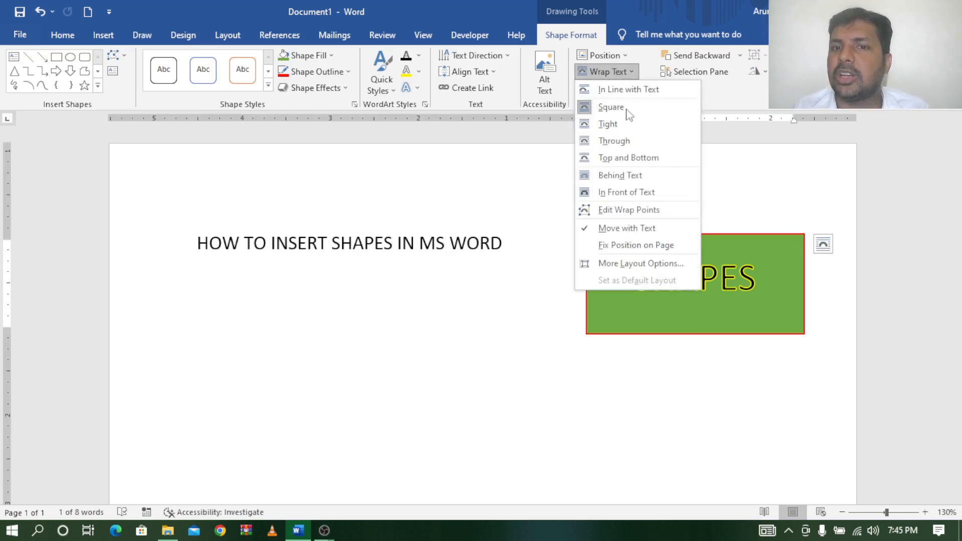
click(636, 176)
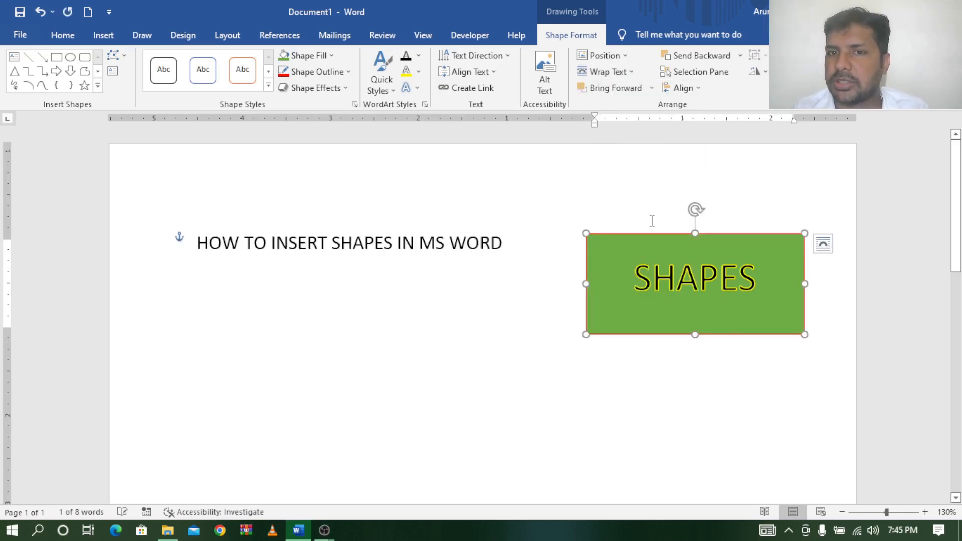
drag(652, 234, 247, 208)
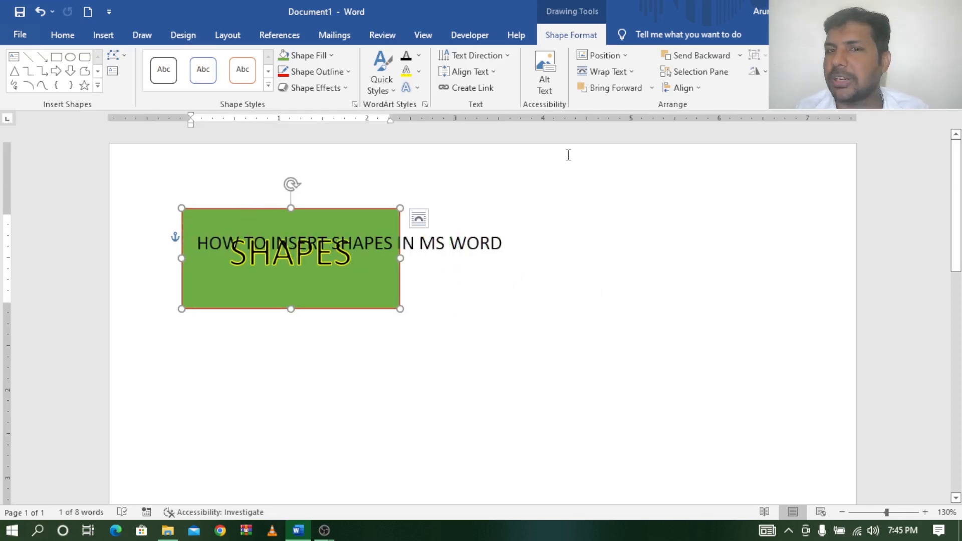
- Set the green rectangle's text wrapping to In Front of Text and deselect the rectangle
click(608, 71)
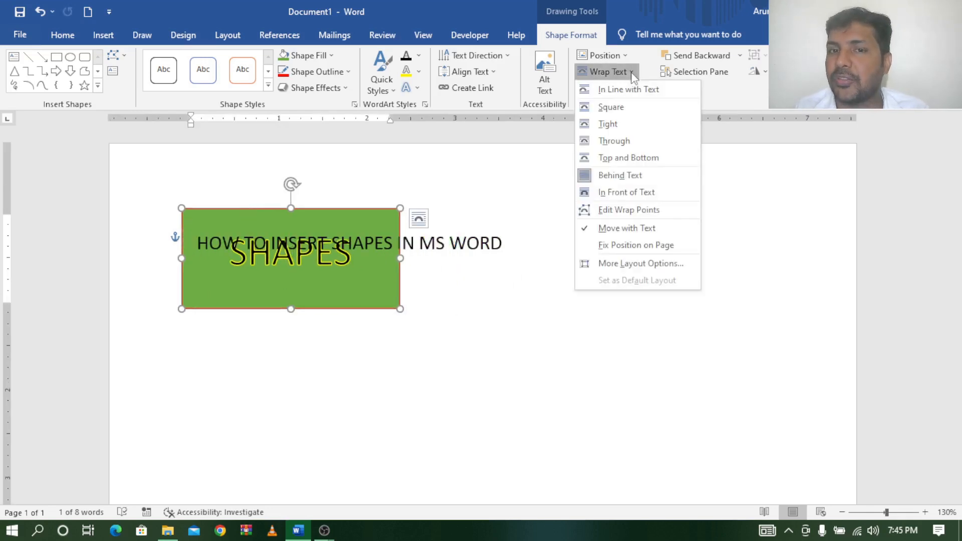
click(628, 192)
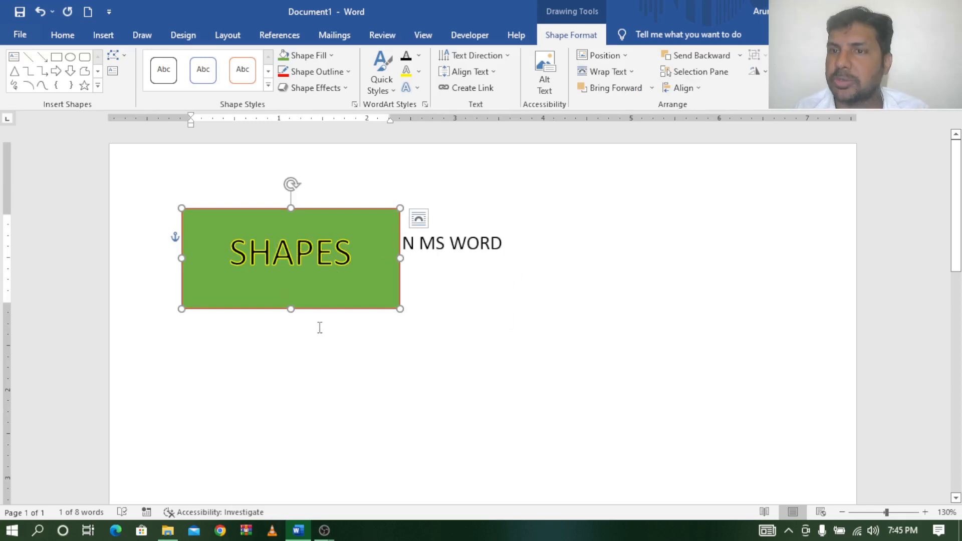
click(614, 304)
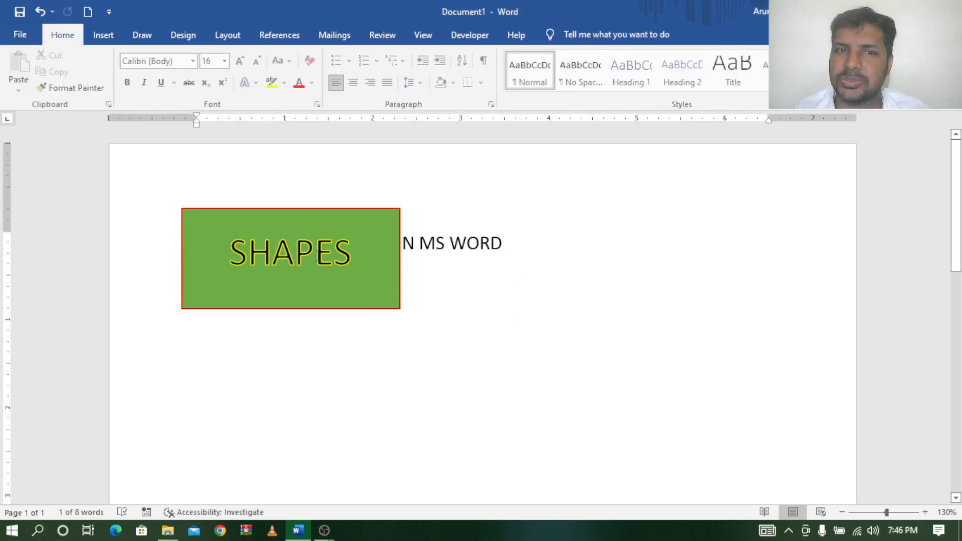
- Reduce the document window so the shape size settings are reachable, and set the green rectangle's height to 1.6"
click(315, 251)
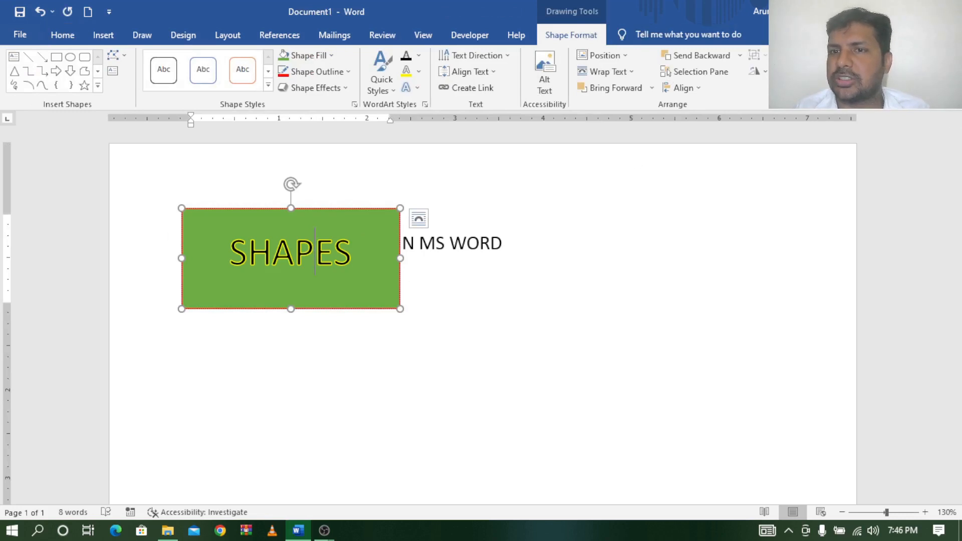
click(913, 12)
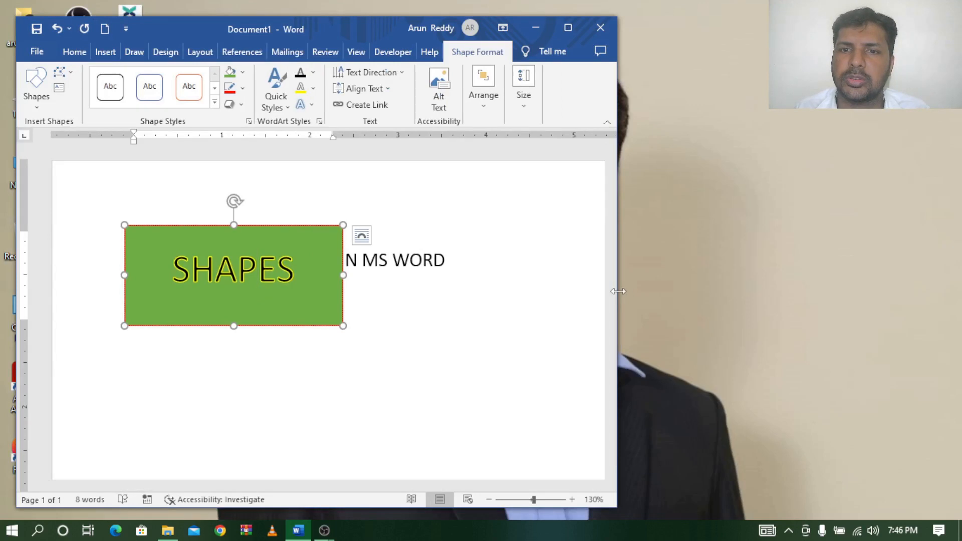
drag(614, 291, 732, 297)
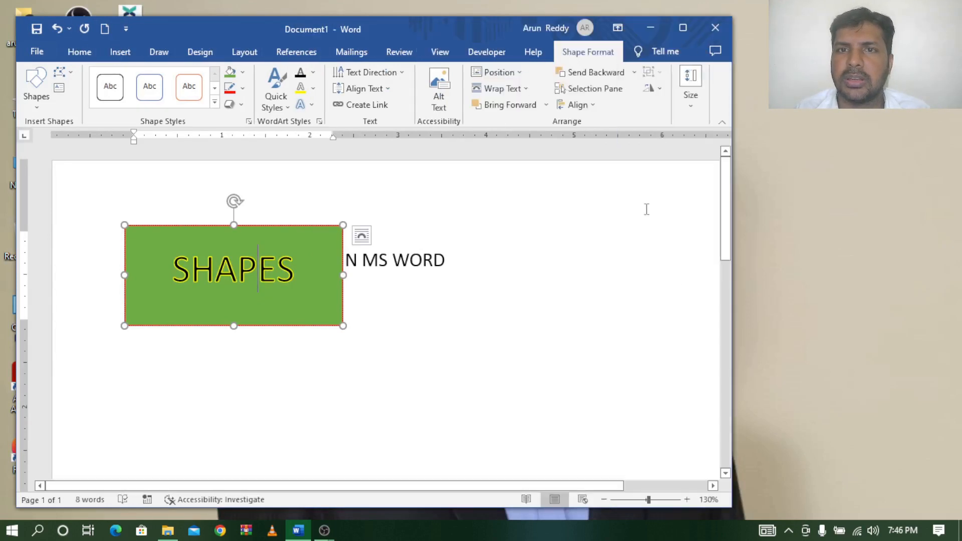
click(694, 110)
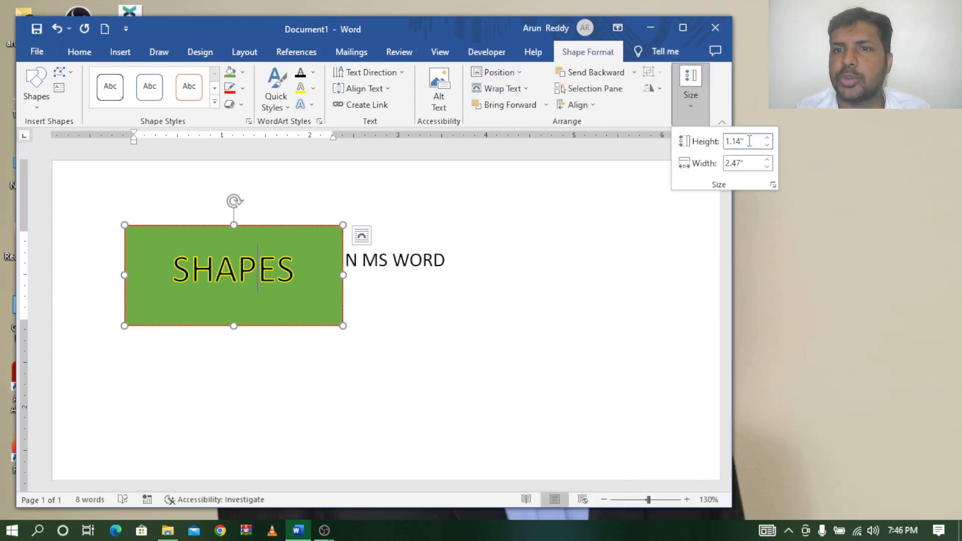
click(768, 146)
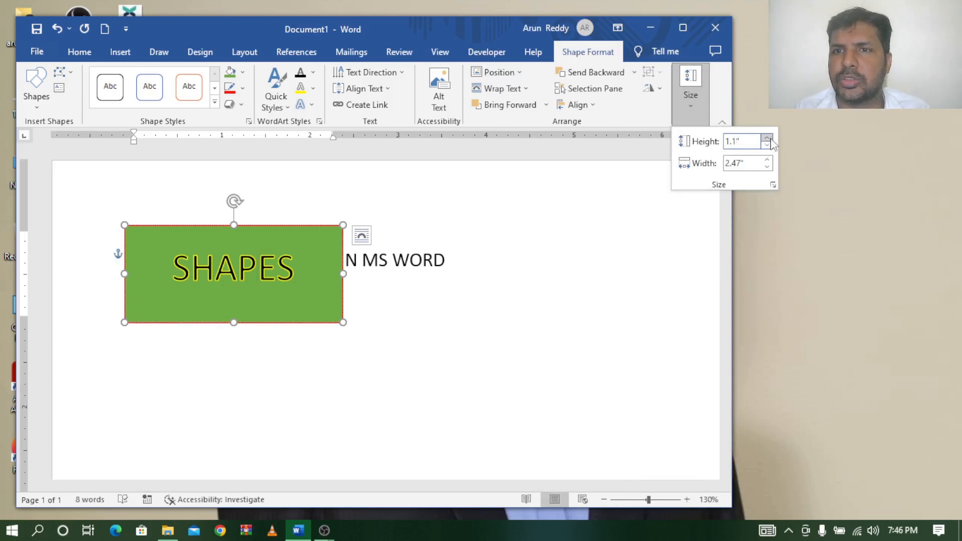
click(768, 138)
click(768, 137)
click(768, 138)
click(768, 138)
click(768, 138)
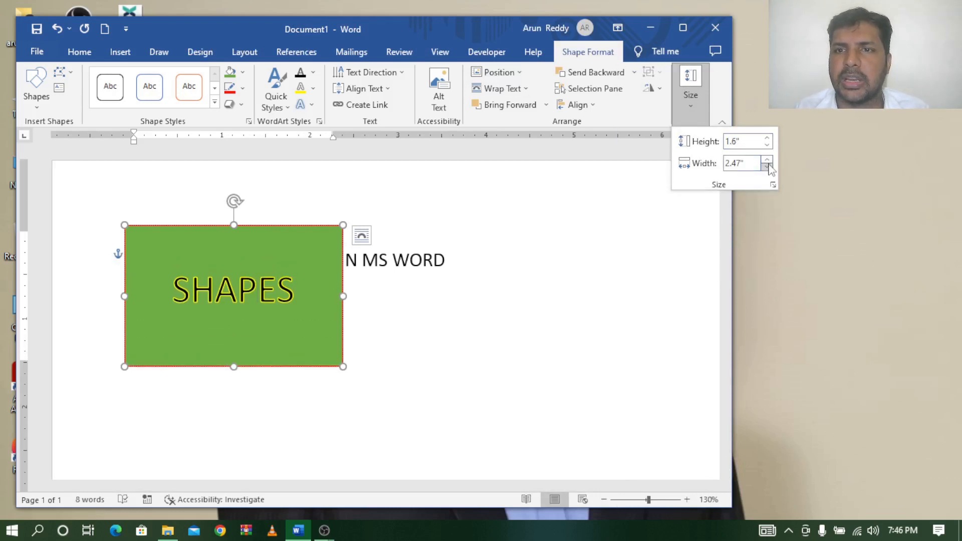
- Set the green rectangle's width to 2.1"
click(768, 167)
click(767, 167)
click(767, 166)
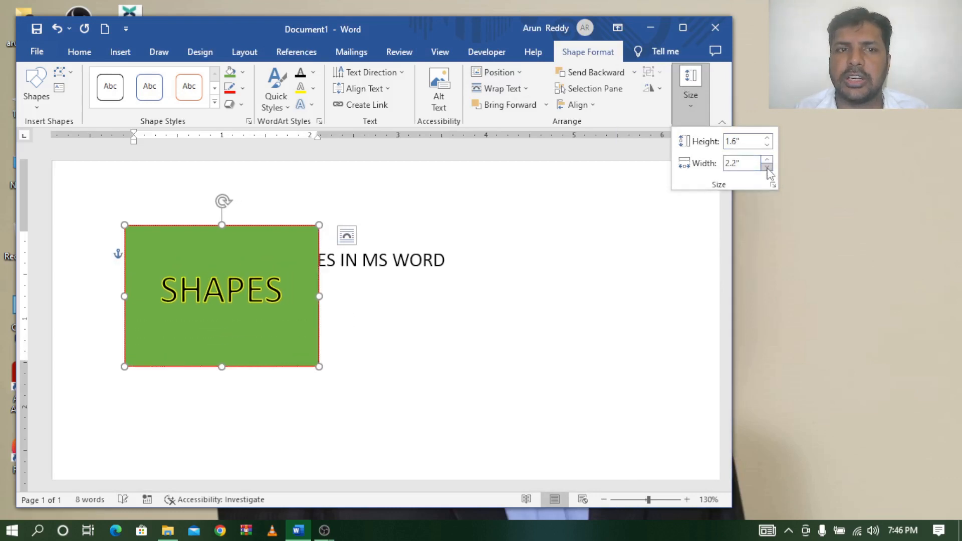
click(767, 167)
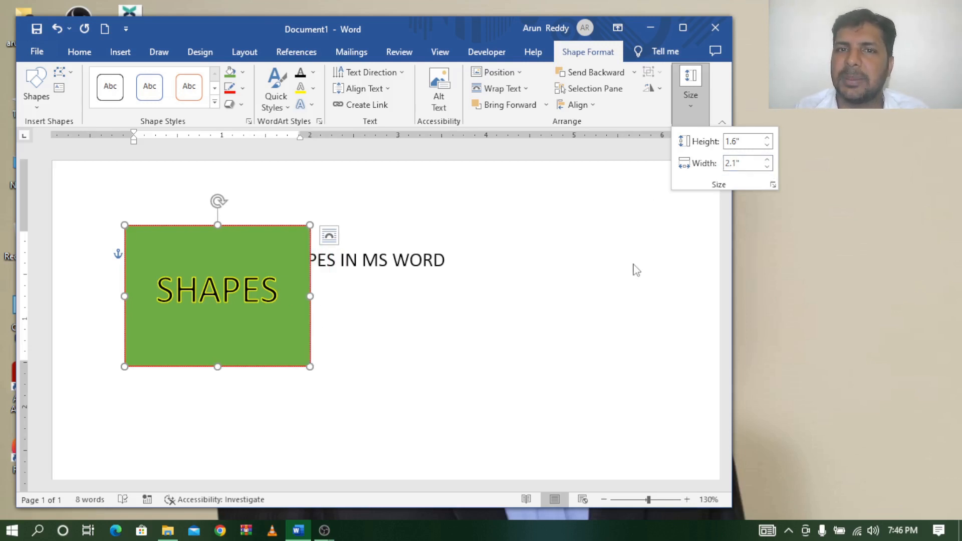
click(634, 266)
- Maximize the document window and move the green rectangle down below the heading line
click(683, 28)
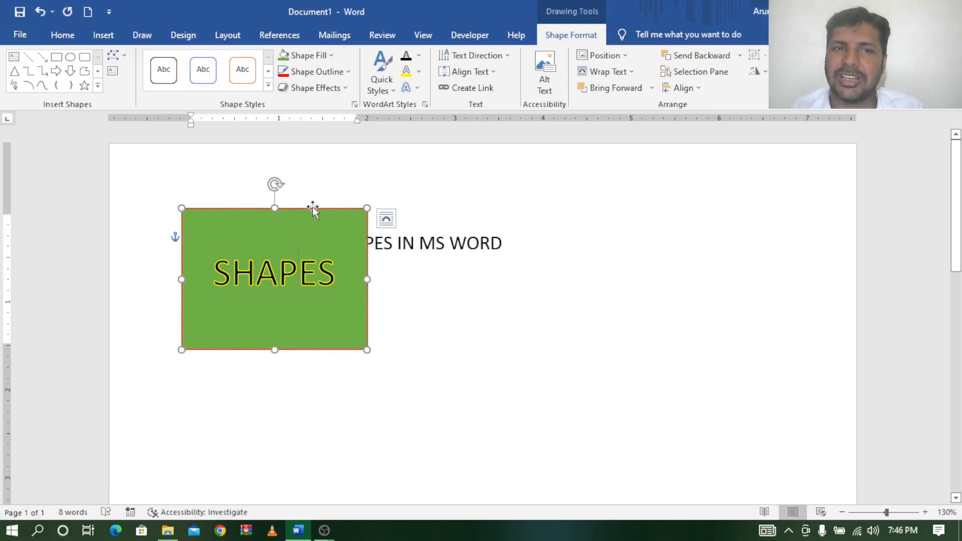
drag(312, 208, 317, 291)
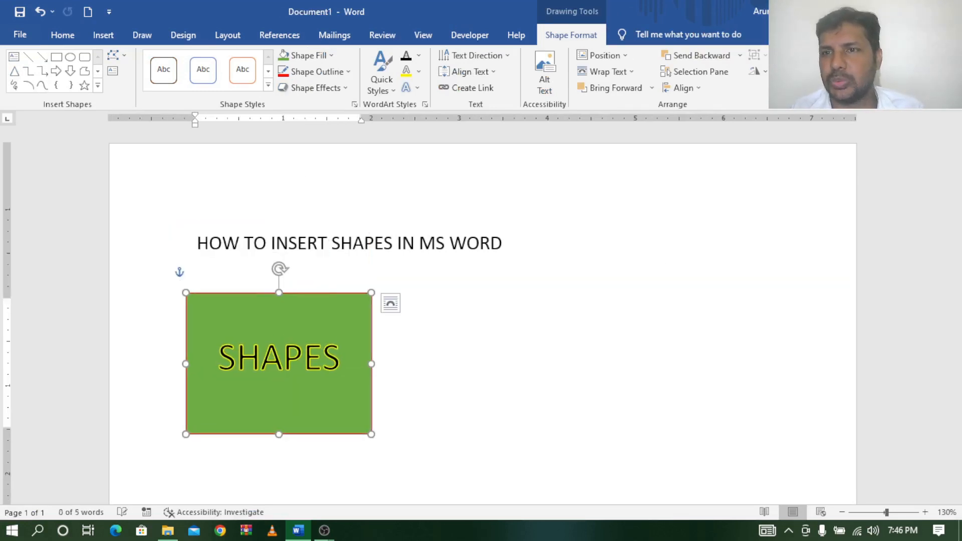
key(alt+Tab)
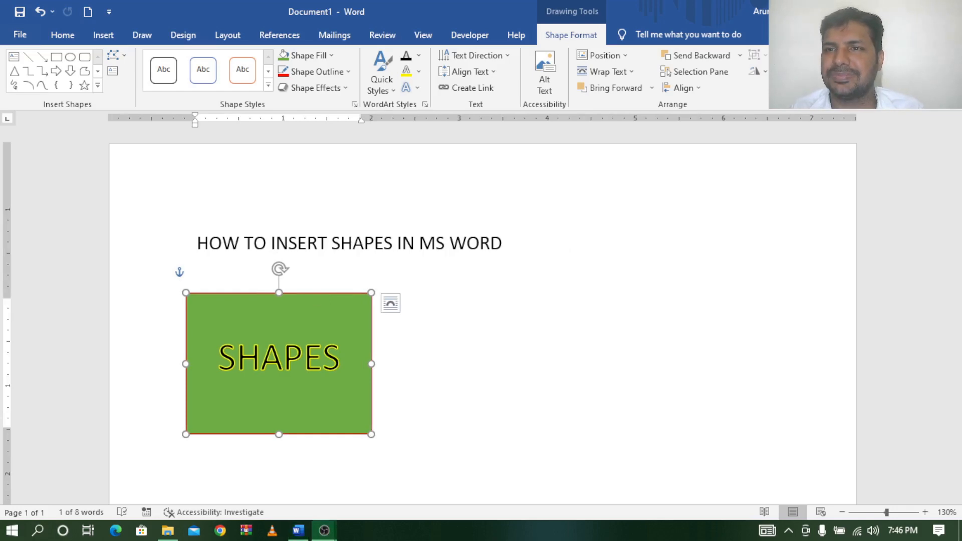